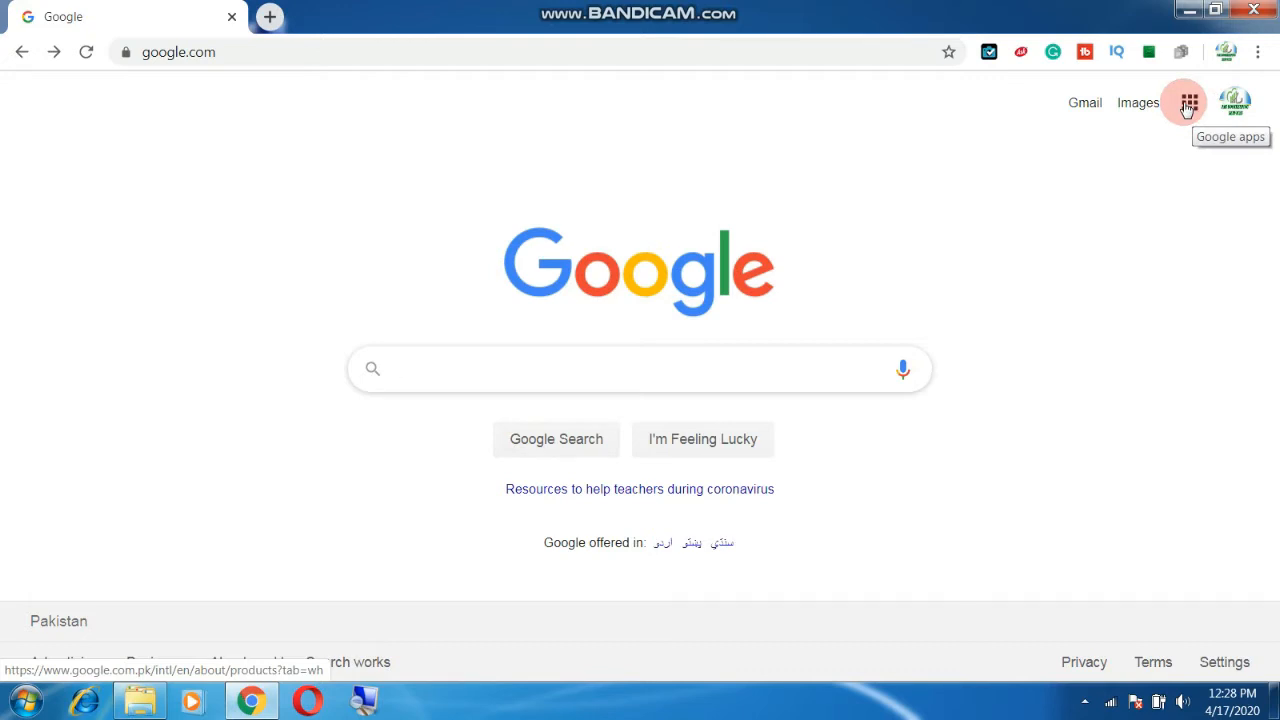
# Step: Go to Google Drive from the Google apps and create a new Google Form
pyautogui.click(1188, 106)
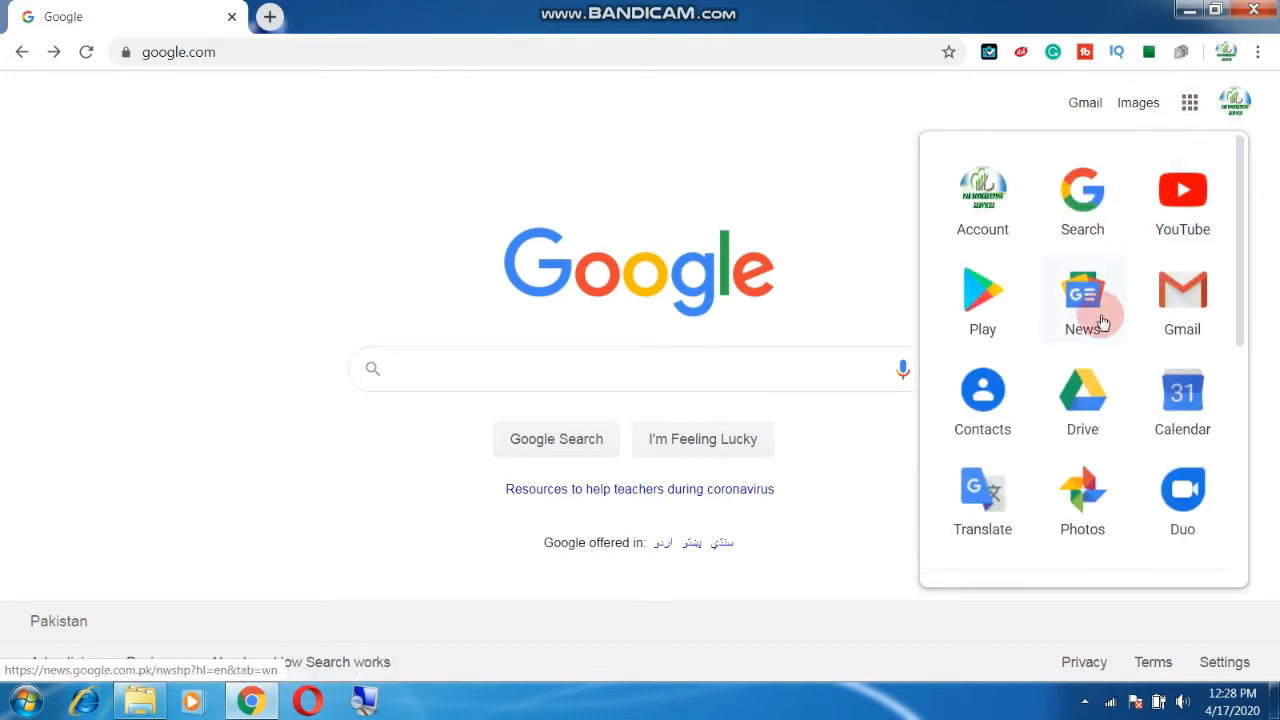
pyautogui.click(1091, 399)
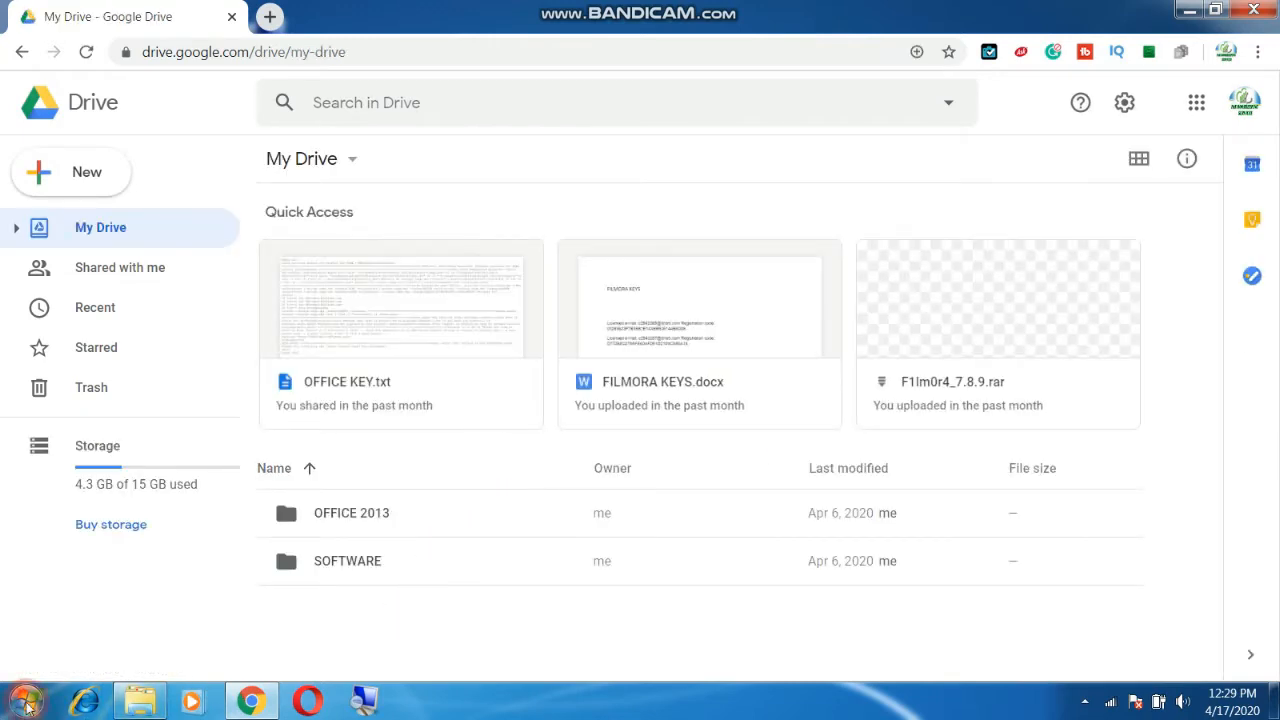
pyautogui.click(338, 162)
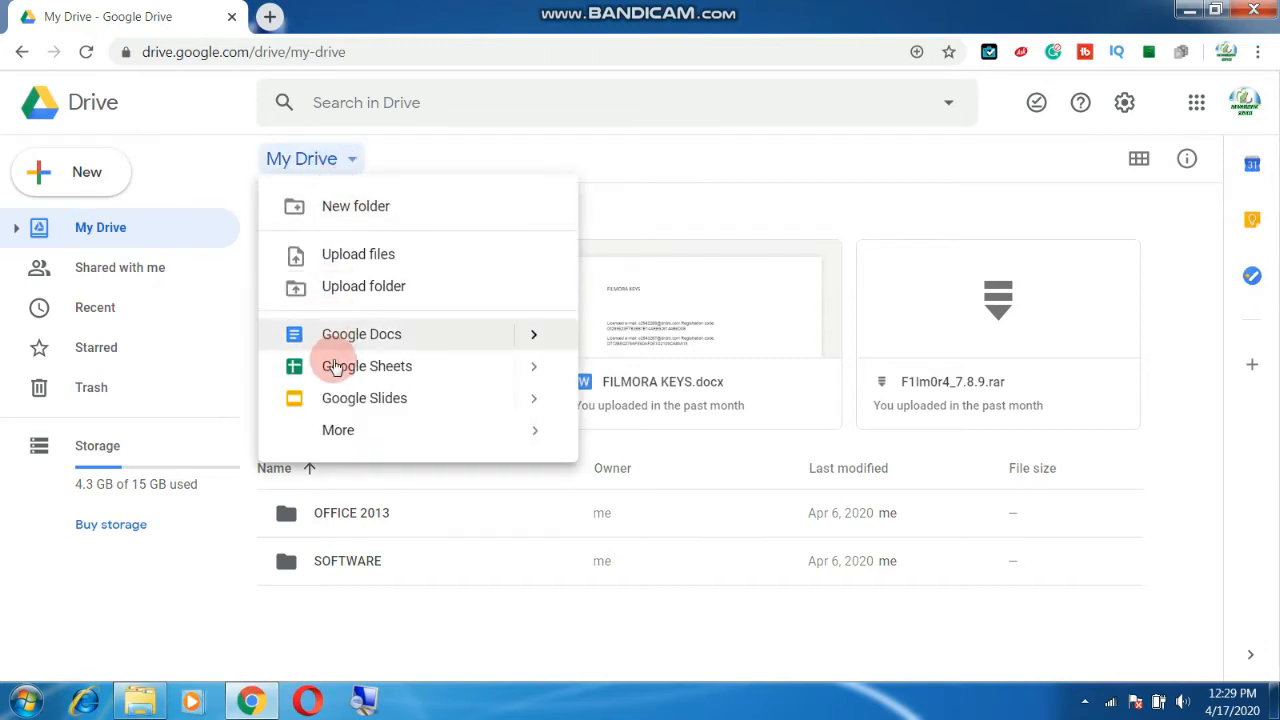
pyautogui.moveTo(349, 430)
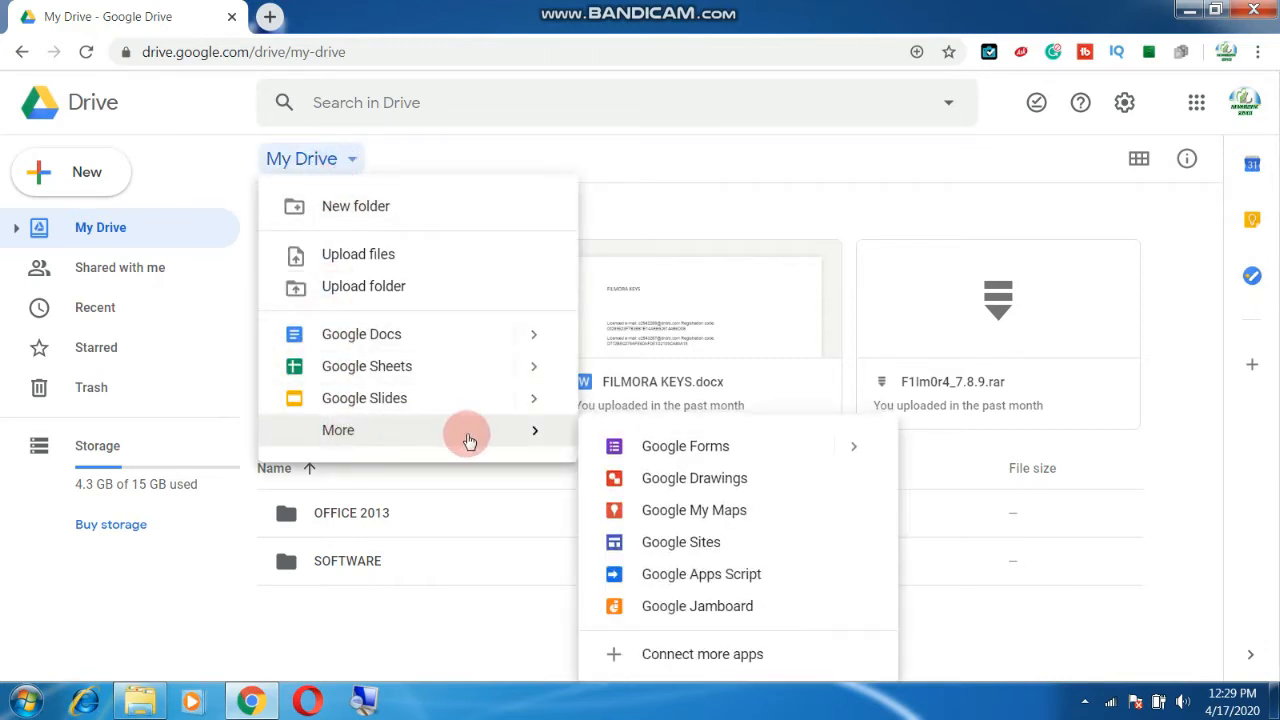
pyautogui.click(705, 446)
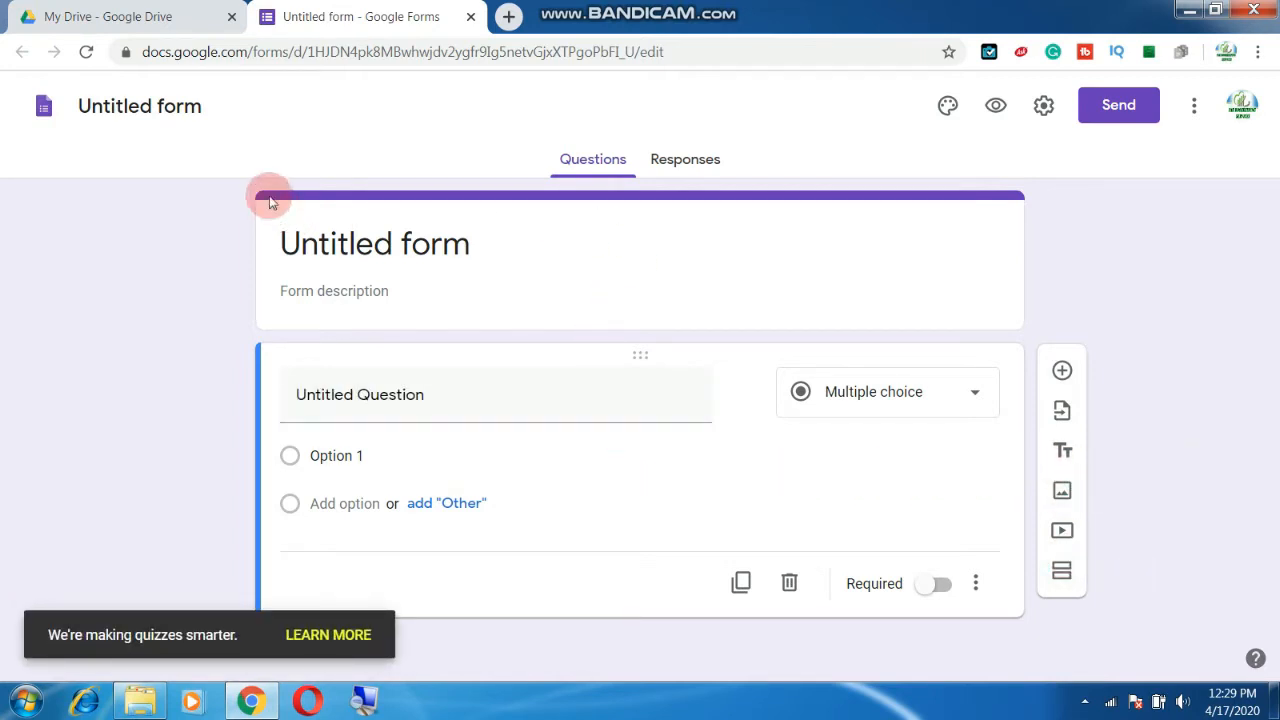
# Step: Rename the untitled form as EMPLOYEE FORM
pyautogui.click(145, 117)
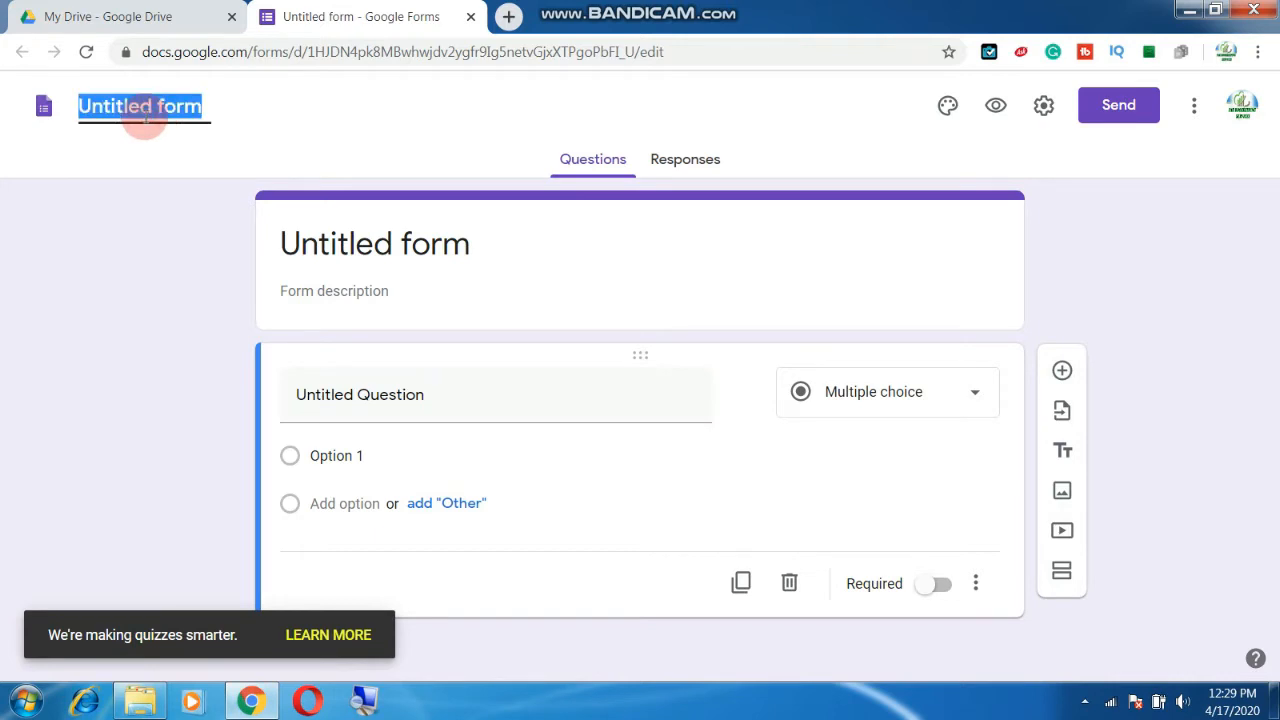
pyautogui.write('EMPL')
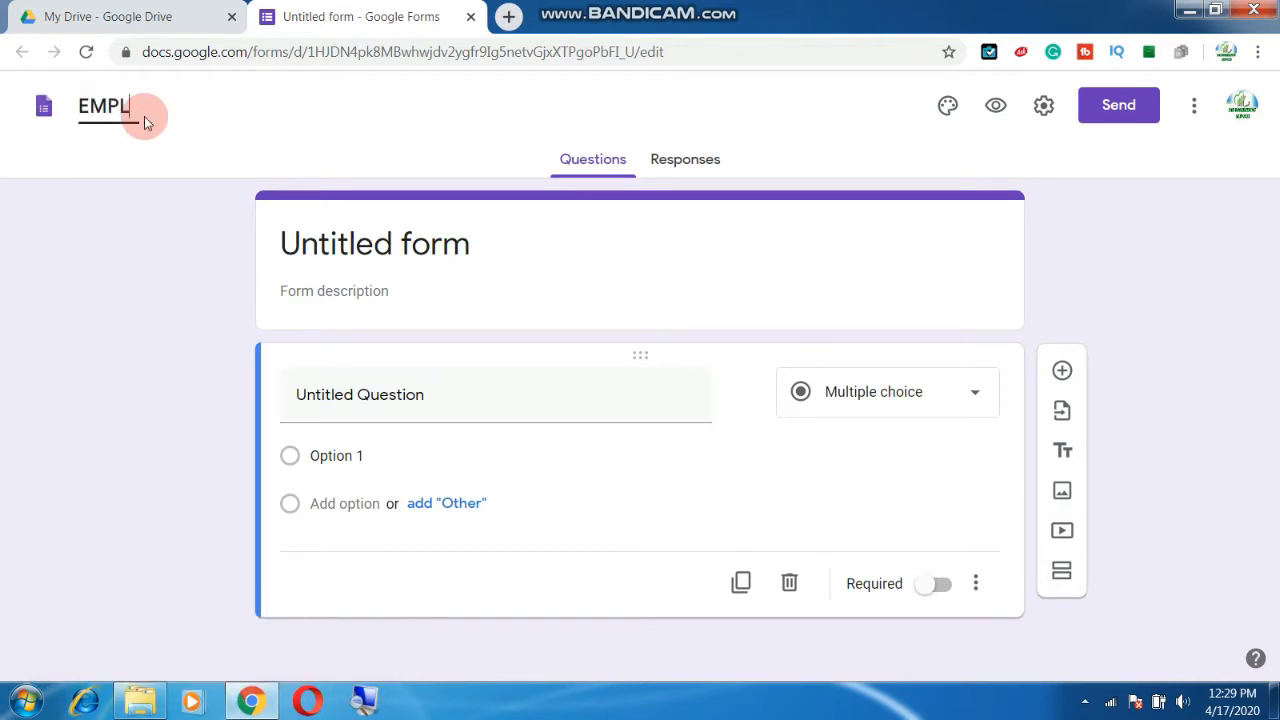
pyautogui.write('OYEE ')
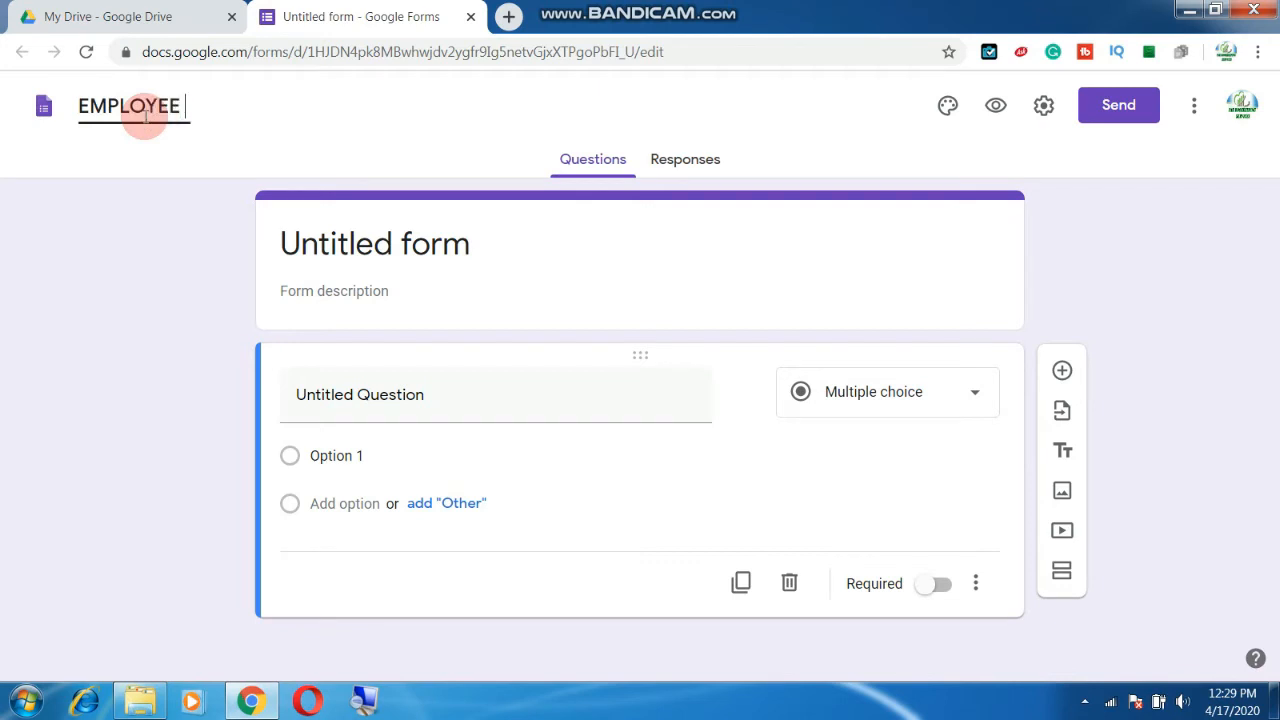
pyautogui.write('FORM')
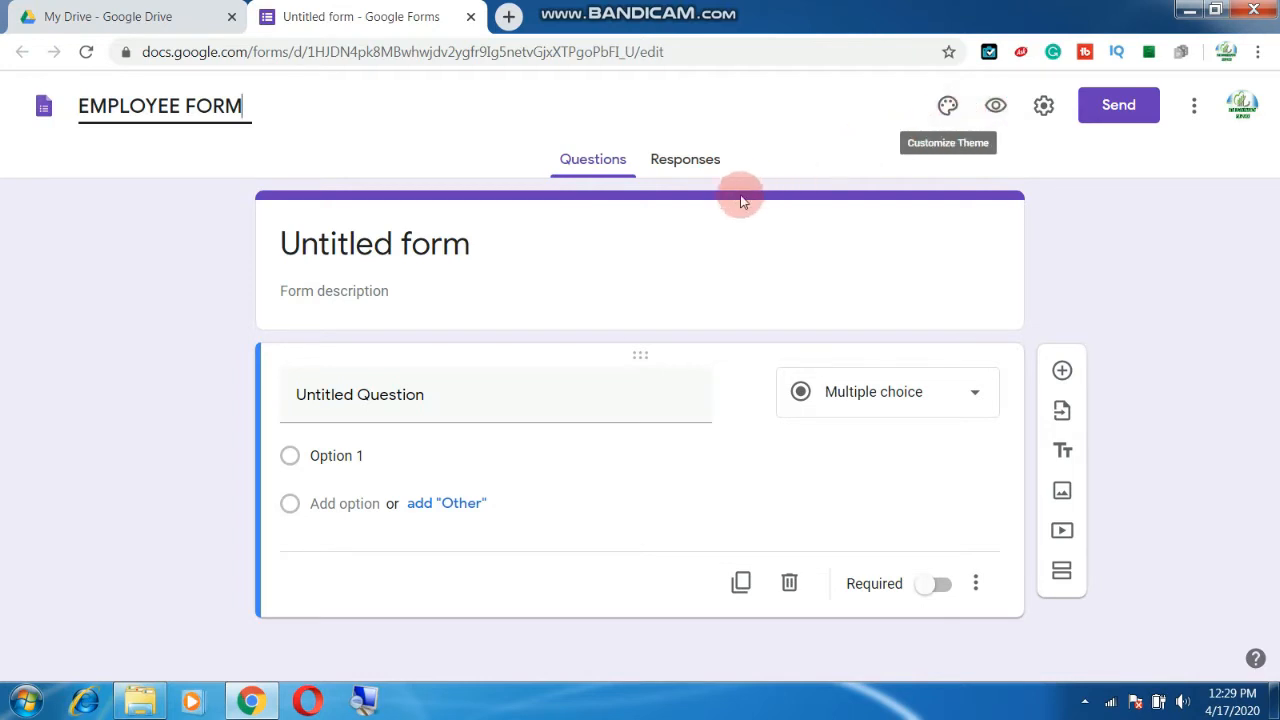
pyautogui.press('super+plus')
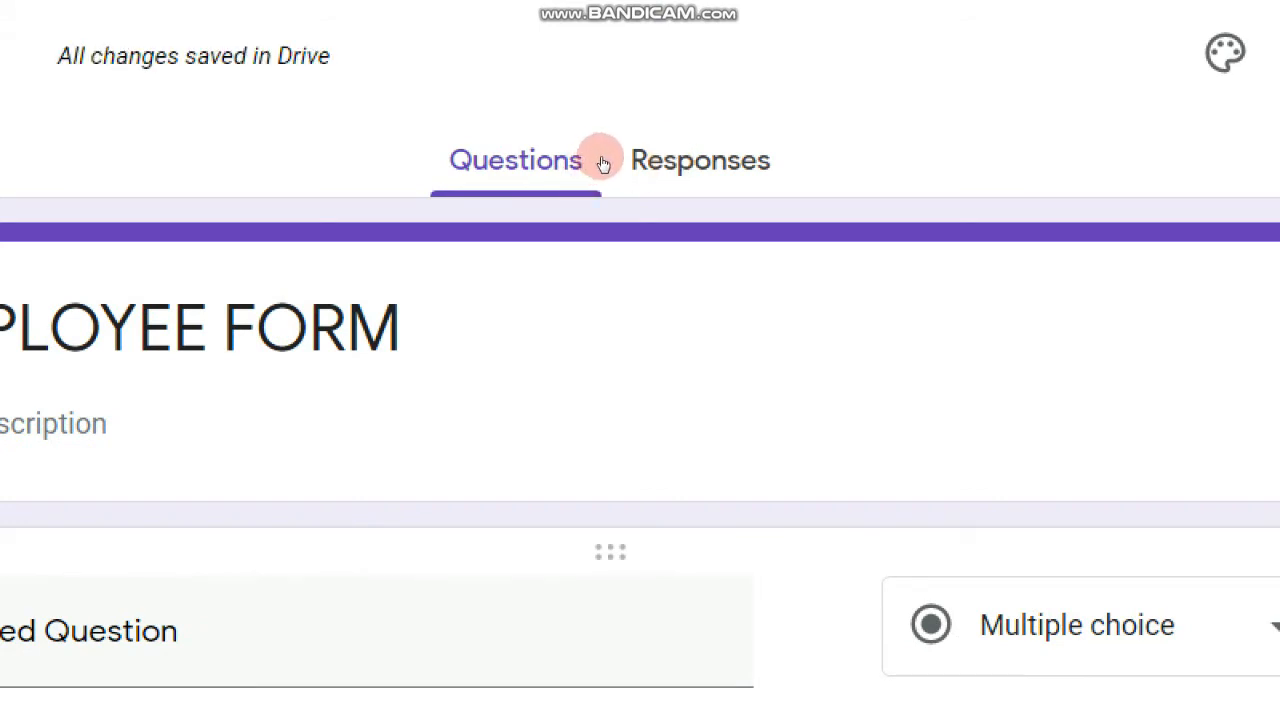
# Step: Create a new linked spreadsheet to collect the form's responses
pyautogui.click(683, 166)
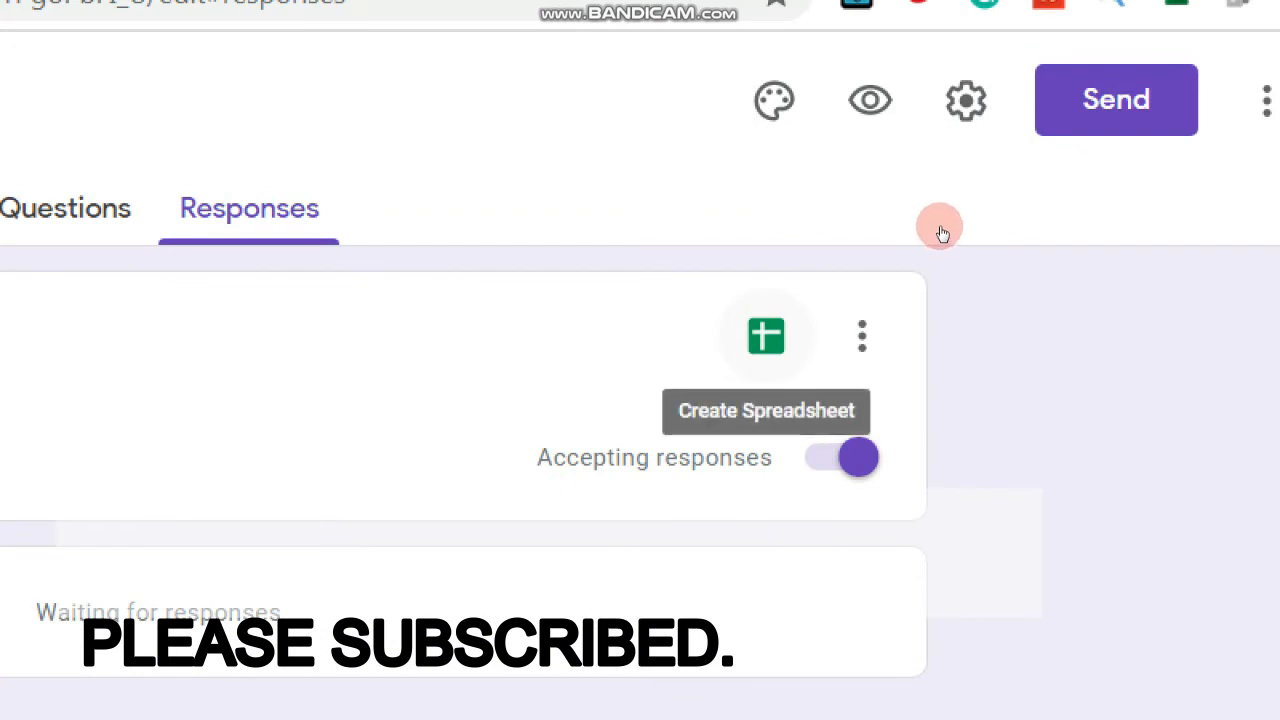
pyautogui.click(766, 336)
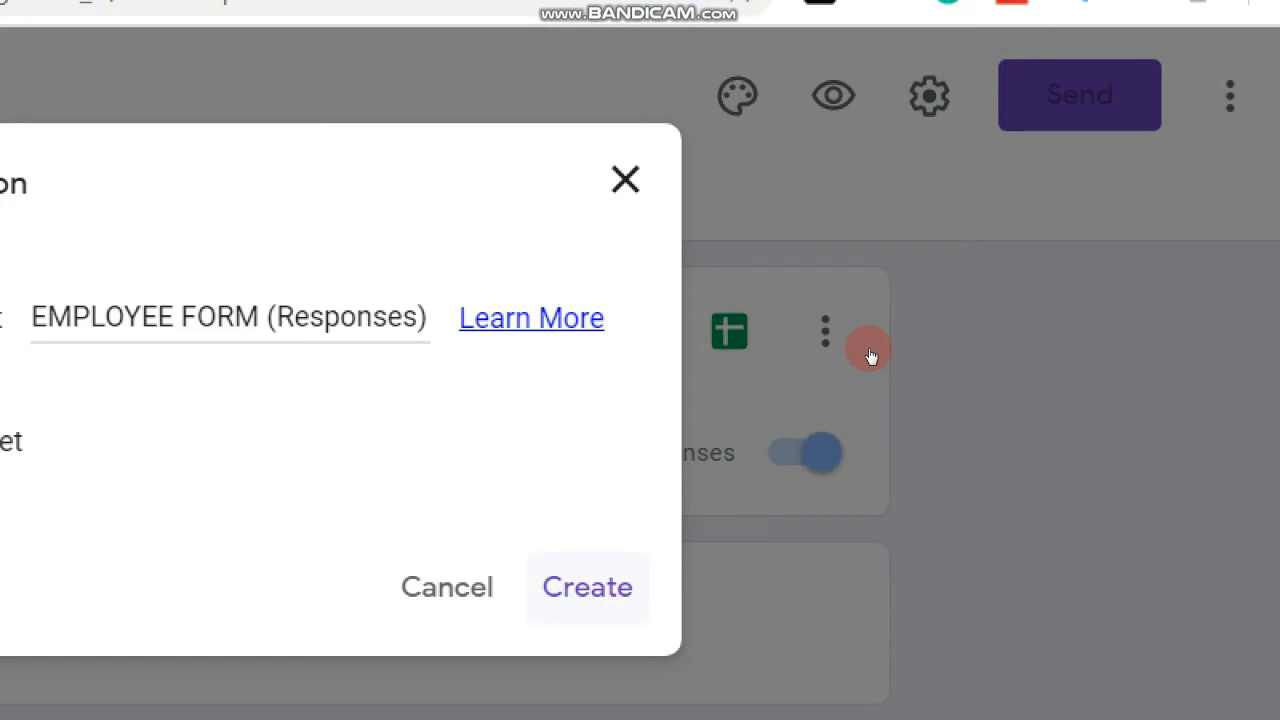
pyautogui.click(580, 583)
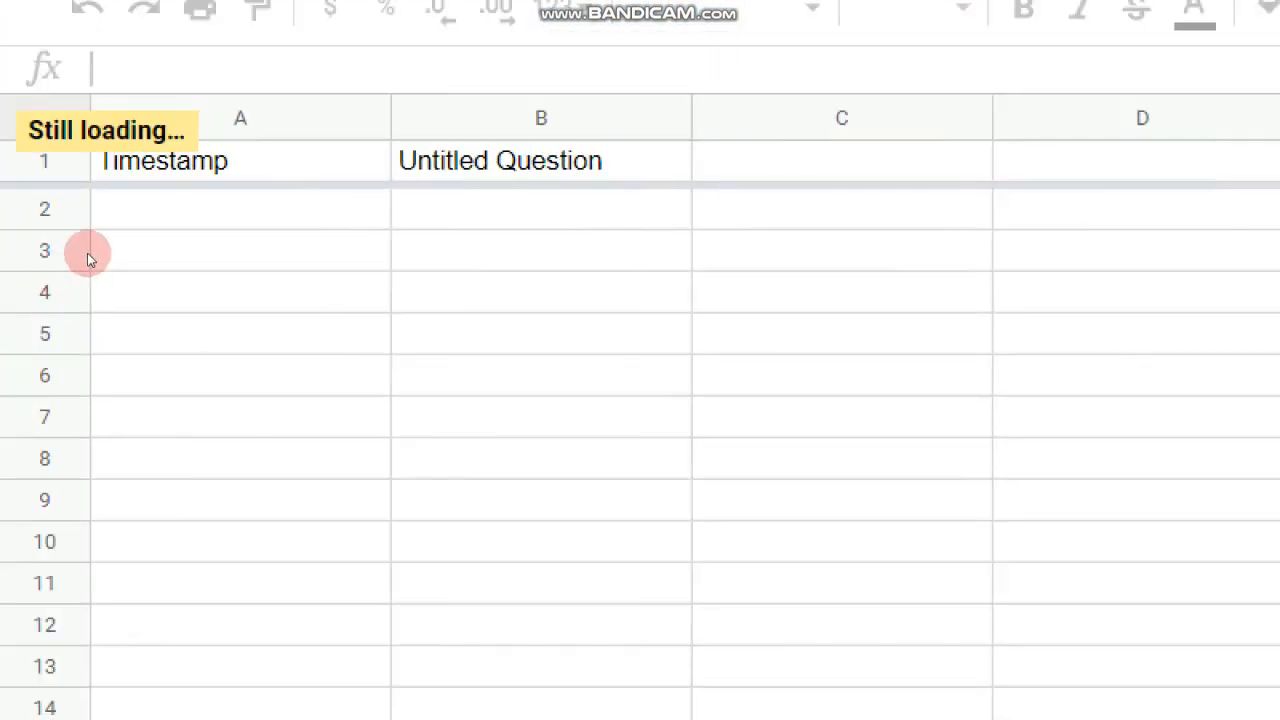
# Step: Examine the cells and column headers of the response spreadsheet and close it
pyautogui.click(90, 296)
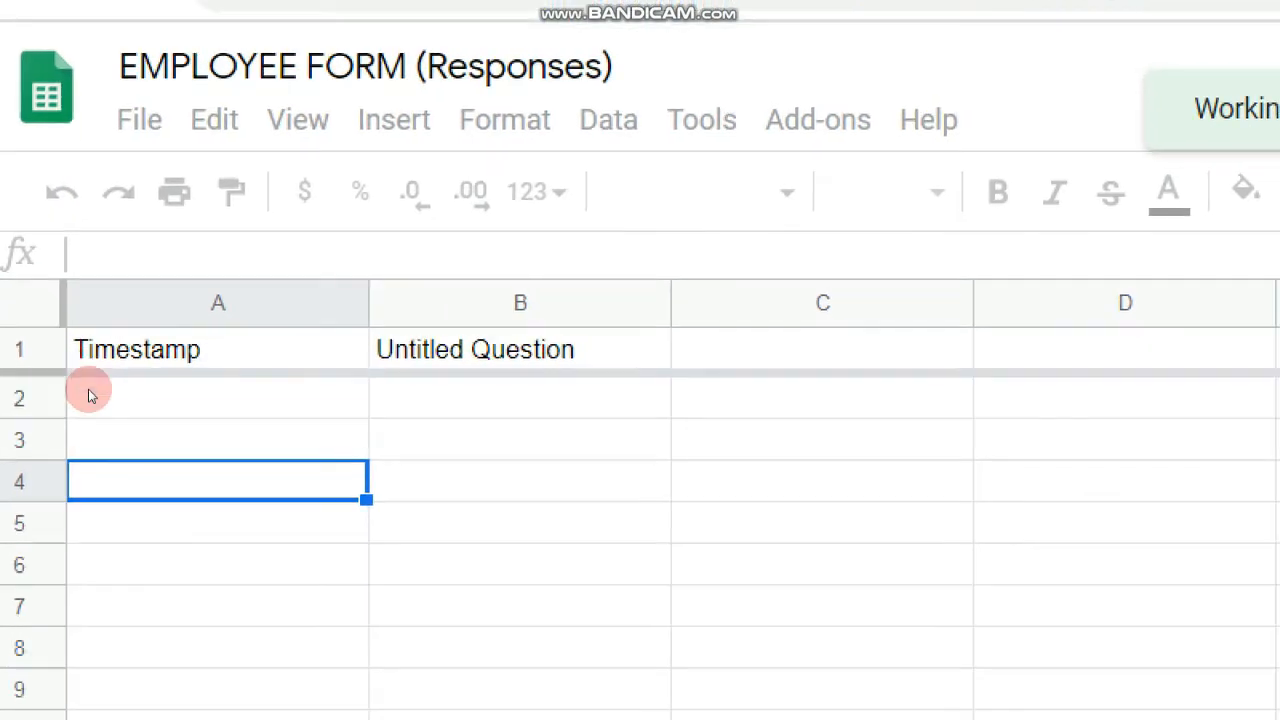
pyautogui.click(88, 396)
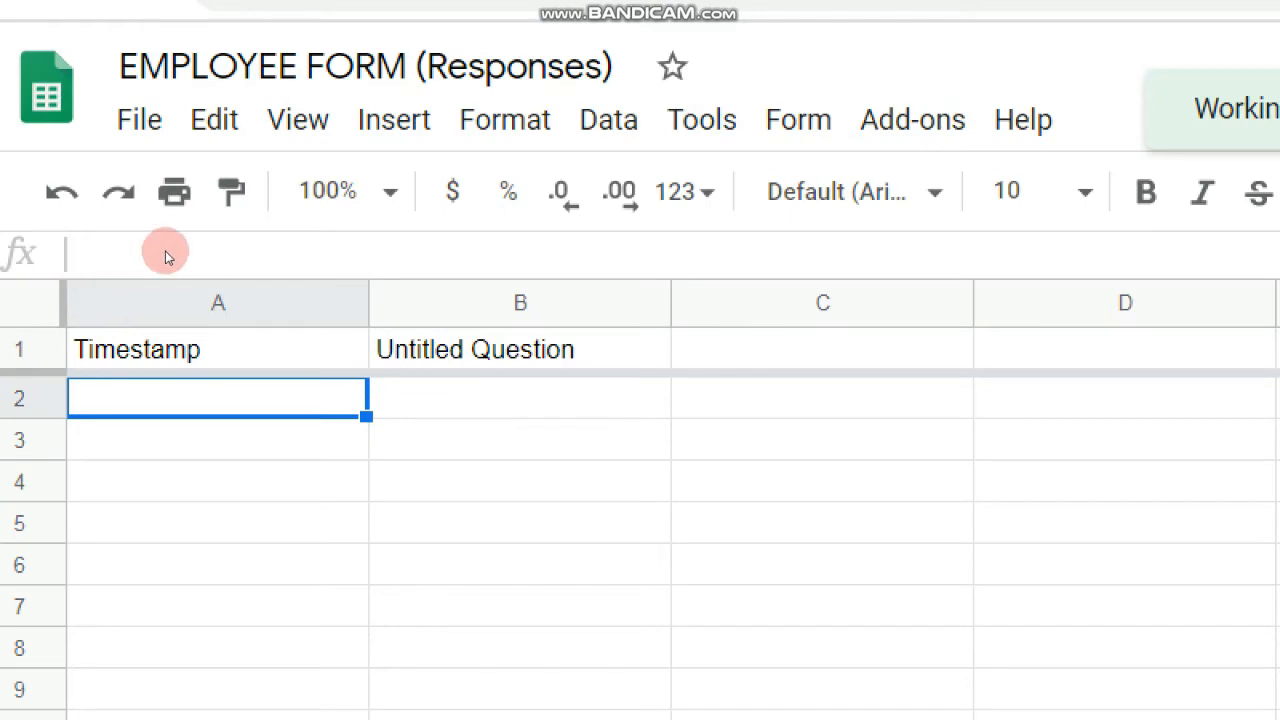
pyautogui.press('Right')
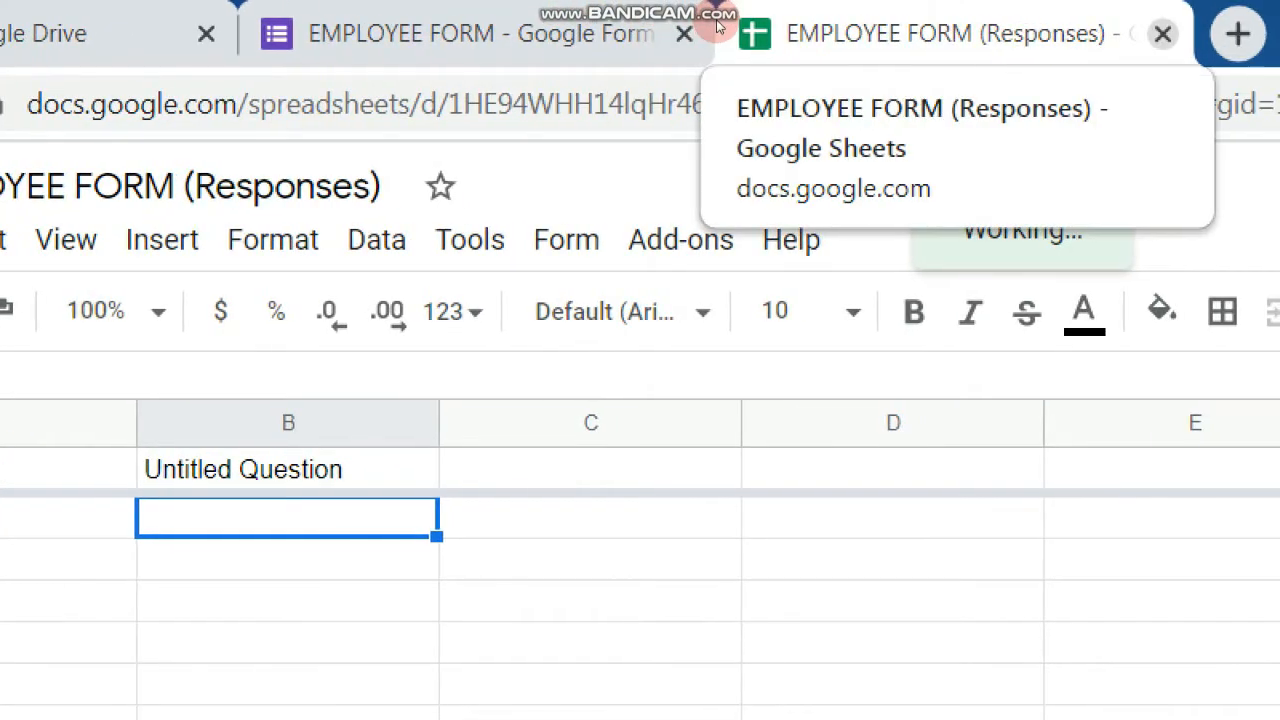
pyautogui.click(1162, 34)
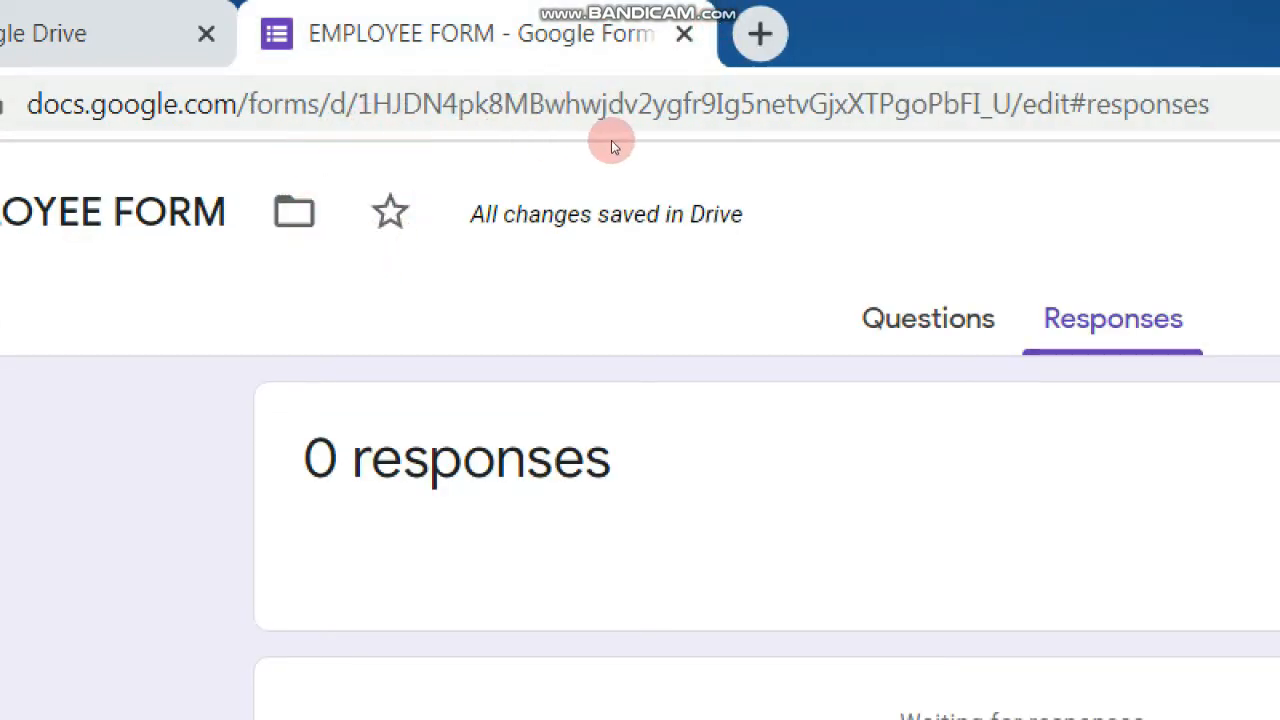
# Step: Return to the form's questions and enter the description "PAK BOOKKEEPING SERVICES-BOOKKEEPING,AUDIT AND TAX SERVICES PROVIDERS"
pyautogui.click(928, 318)
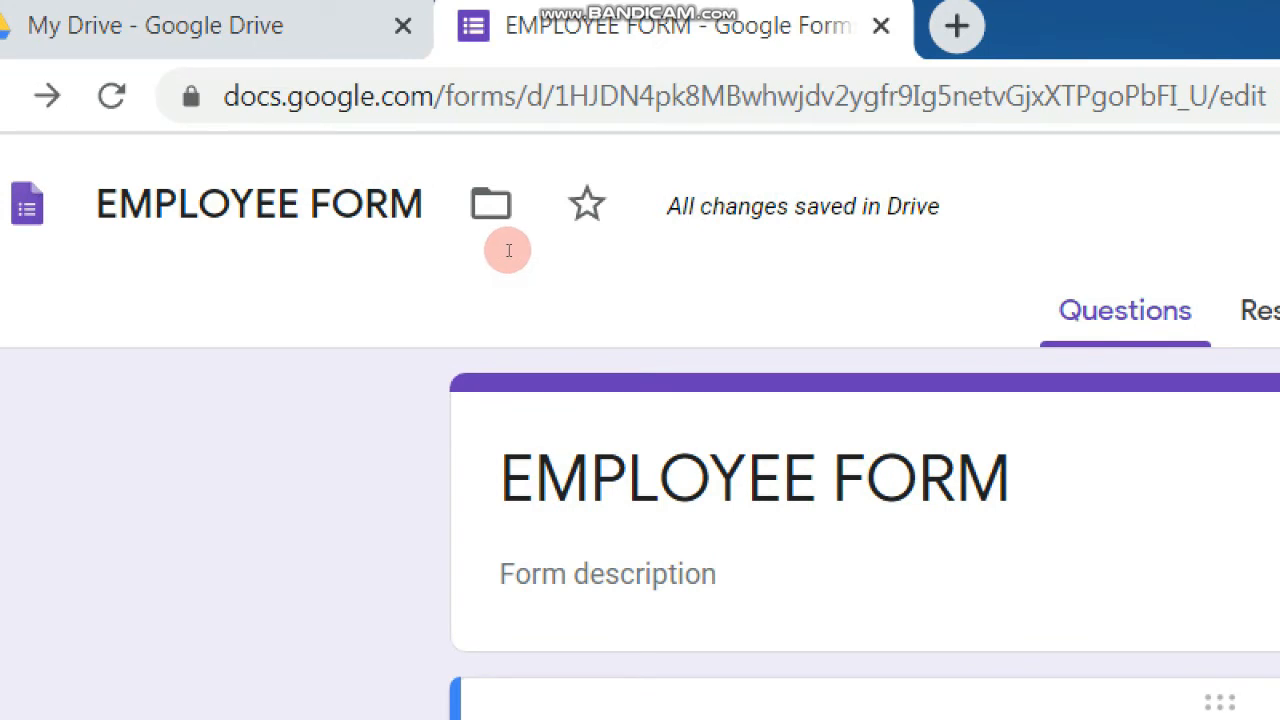
pyautogui.click(508, 250)
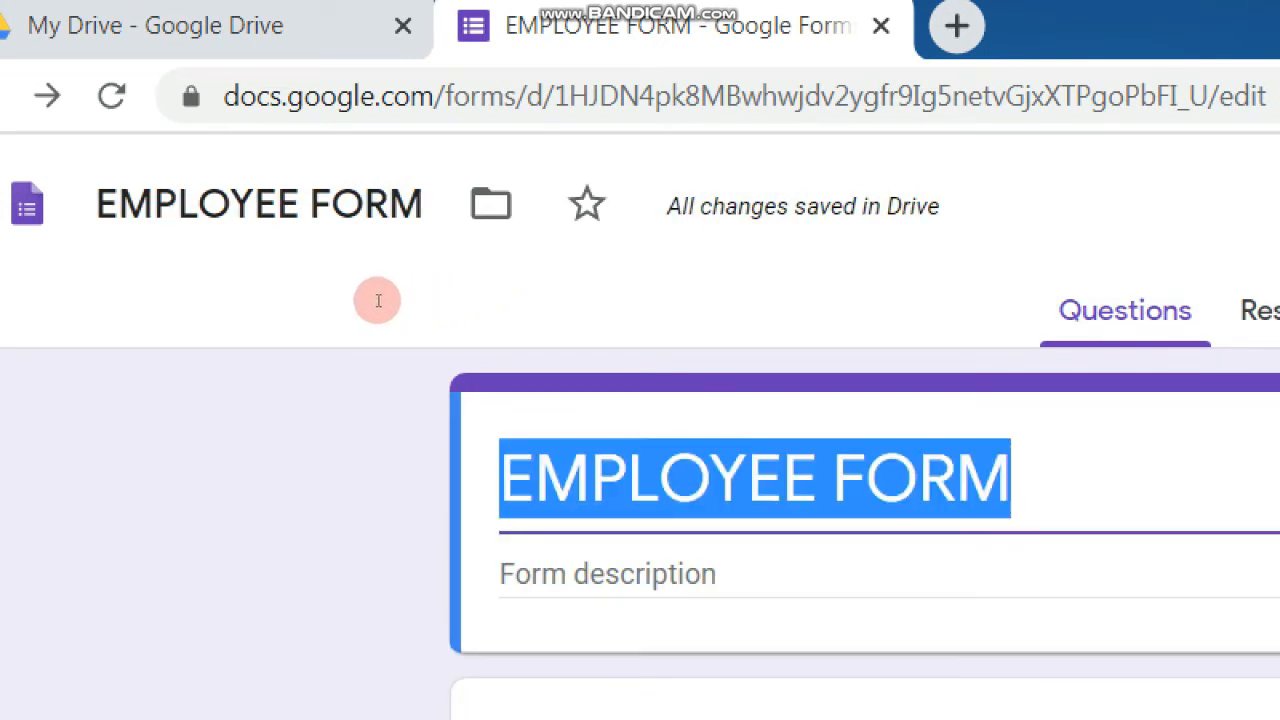
pyautogui.press('Tab')
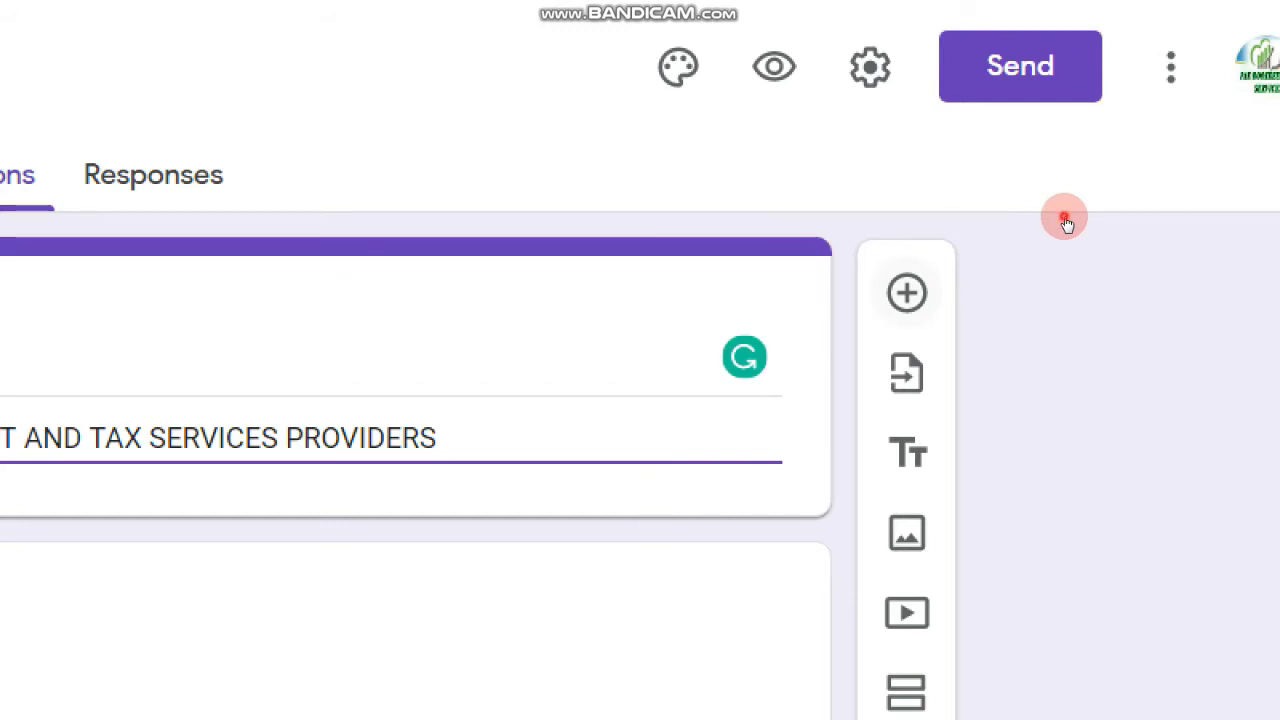
# Step: Add a new question titled "NAME:" directly below the form description
pyautogui.click(1064, 216)
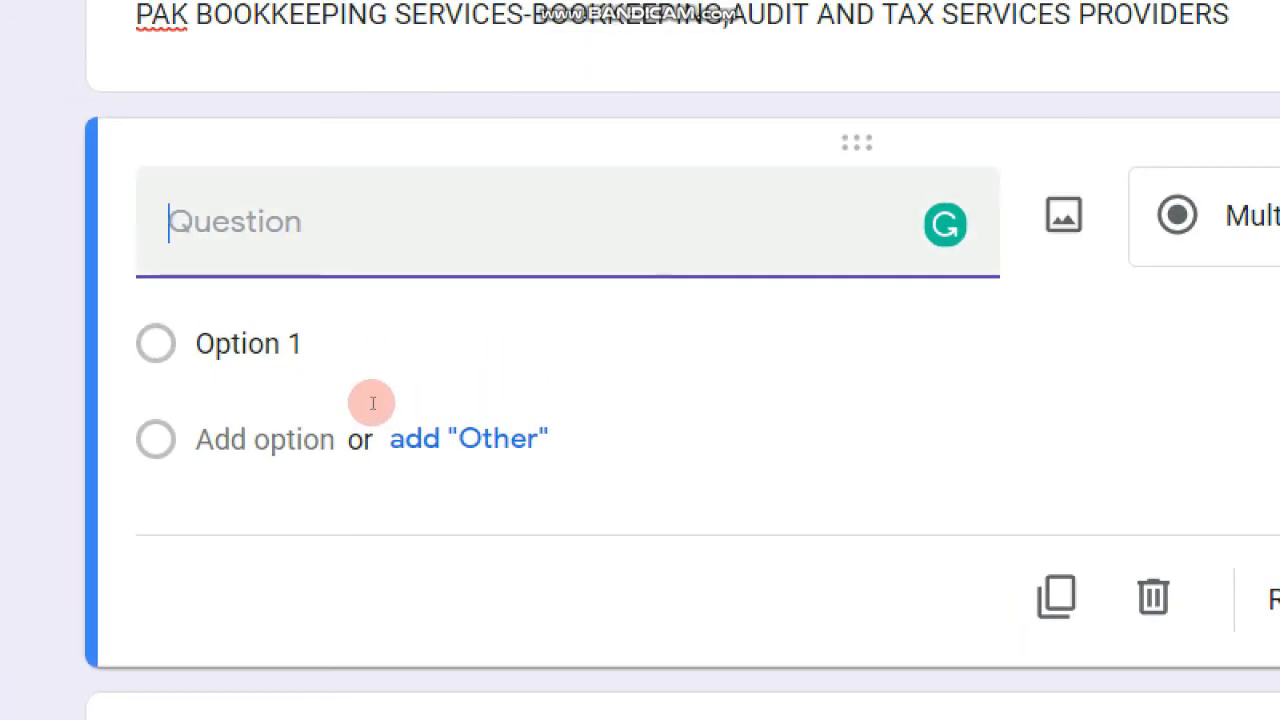
pyautogui.write('N')
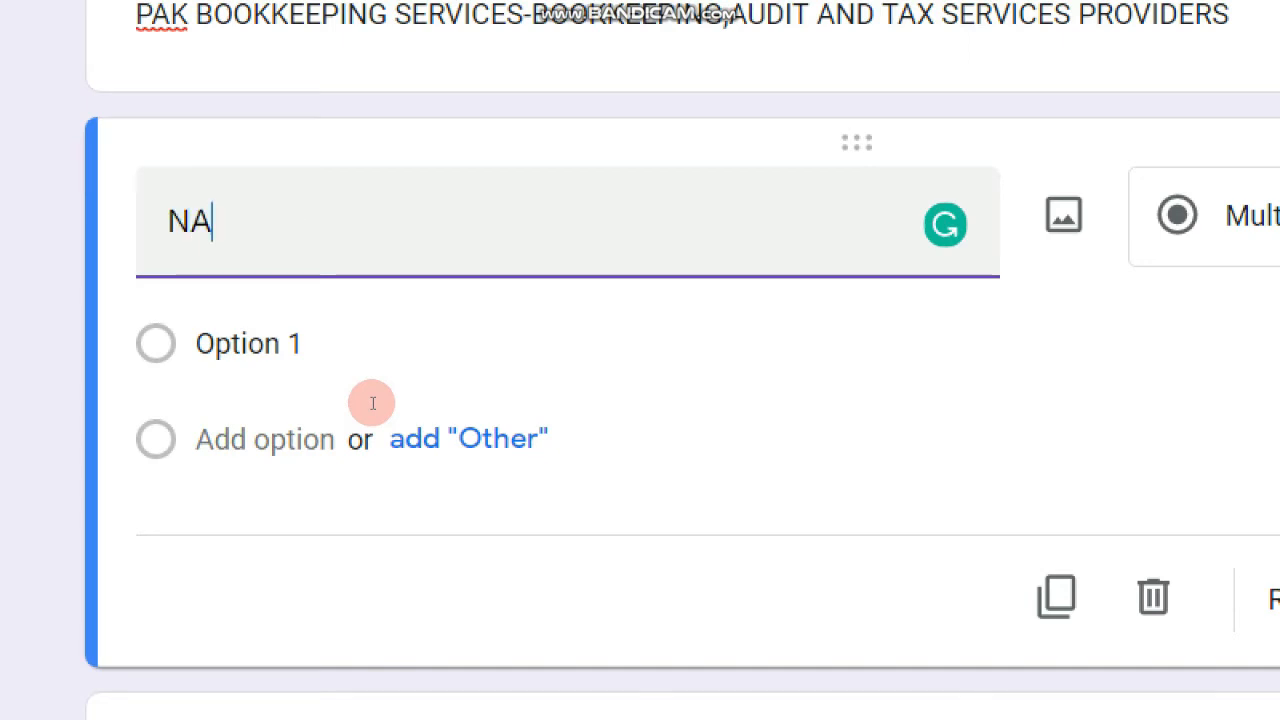
pyautogui.write('A')
pyautogui.press('BackSpace')
pyautogui.press('BackSpace')
pyautogui.write('NAME')
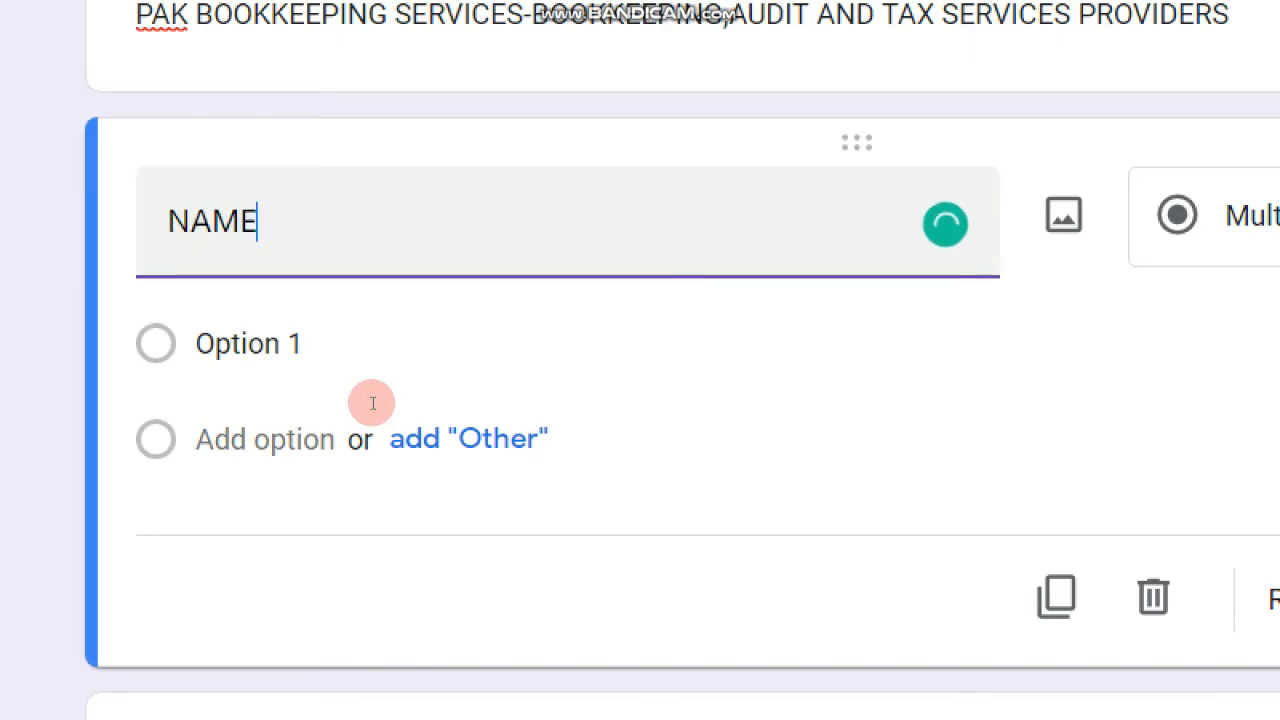
pyautogui.write(':')
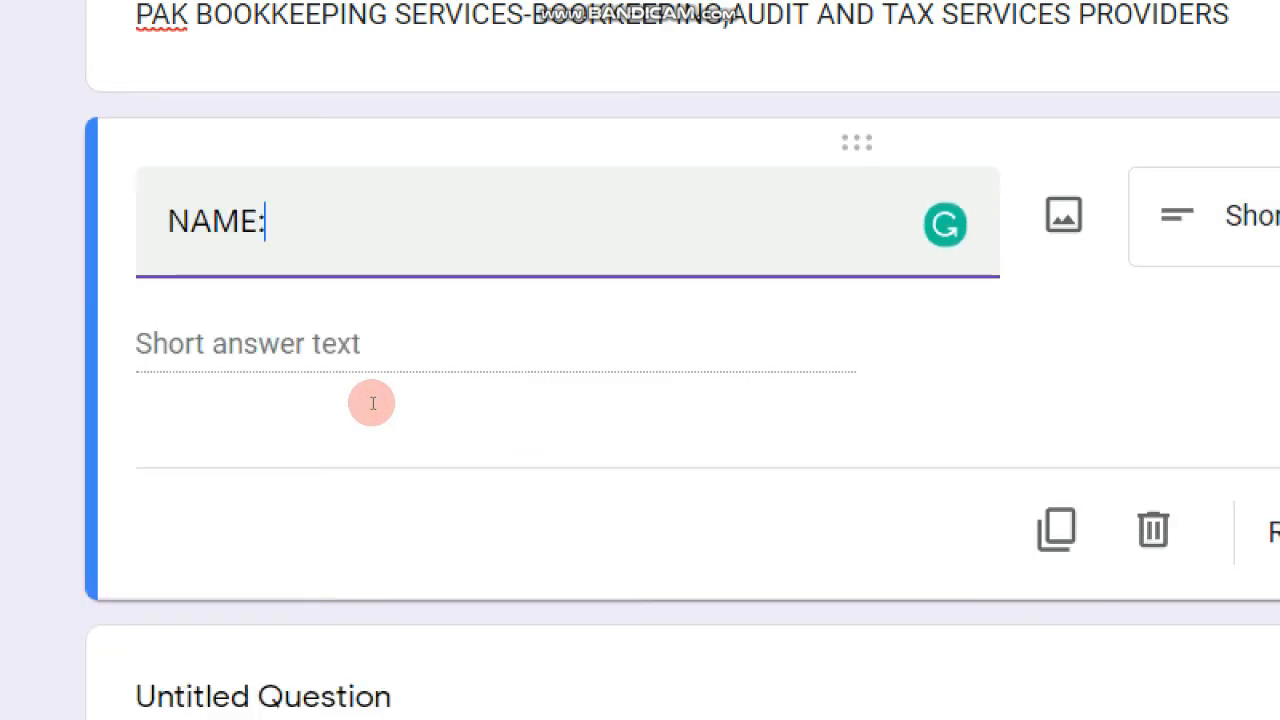
# Step: Choose Short answer as the type of the "NAME:" question and make it required
pyautogui.click(372, 403)
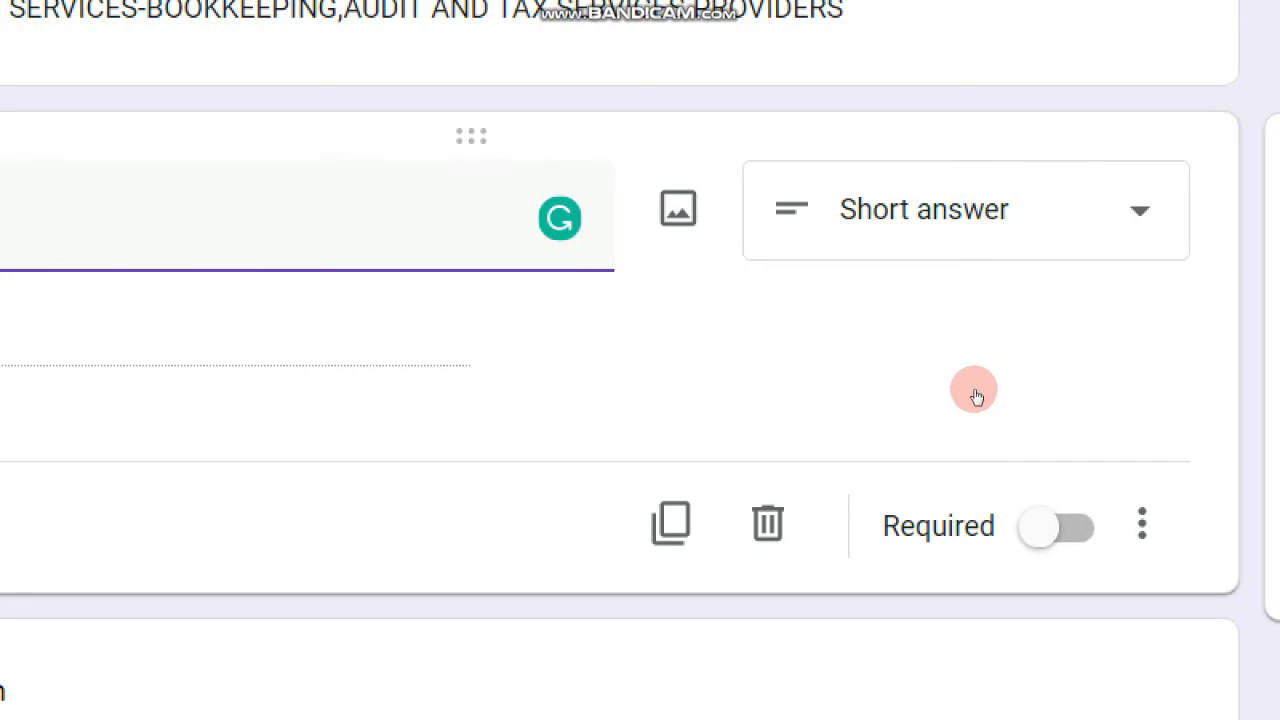
pyautogui.click(975, 393)
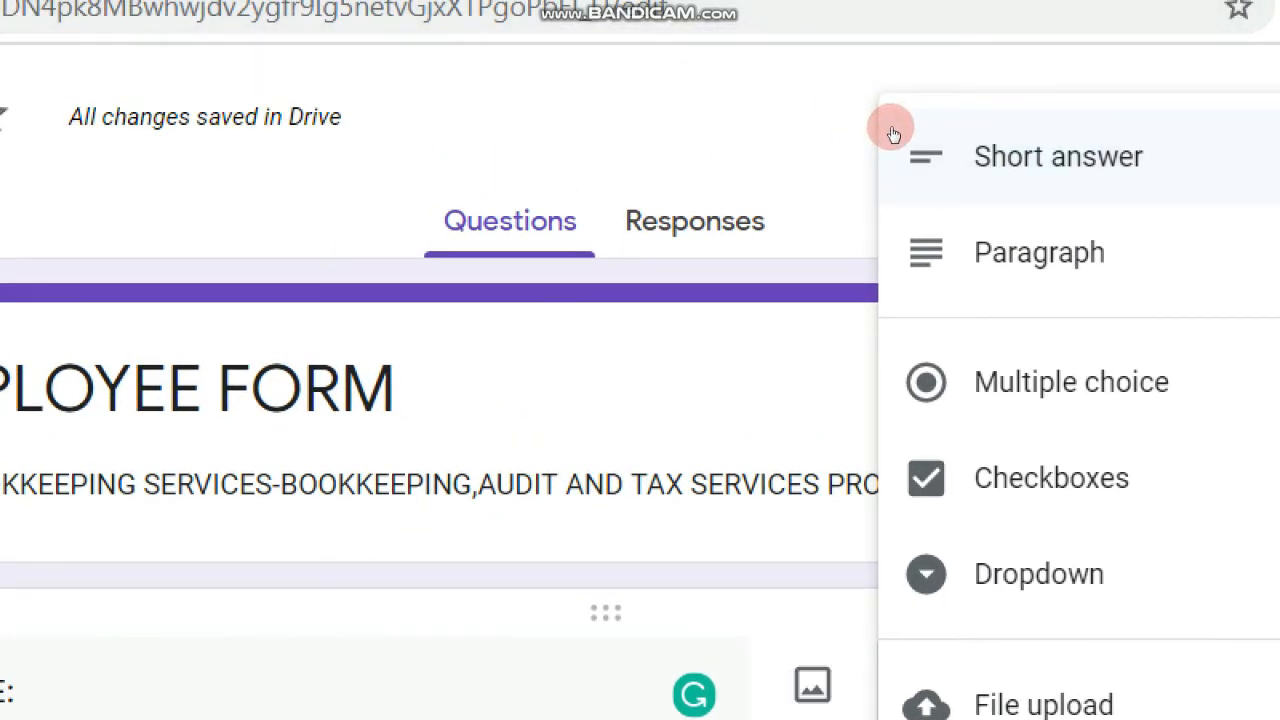
pyautogui.click(893, 133)
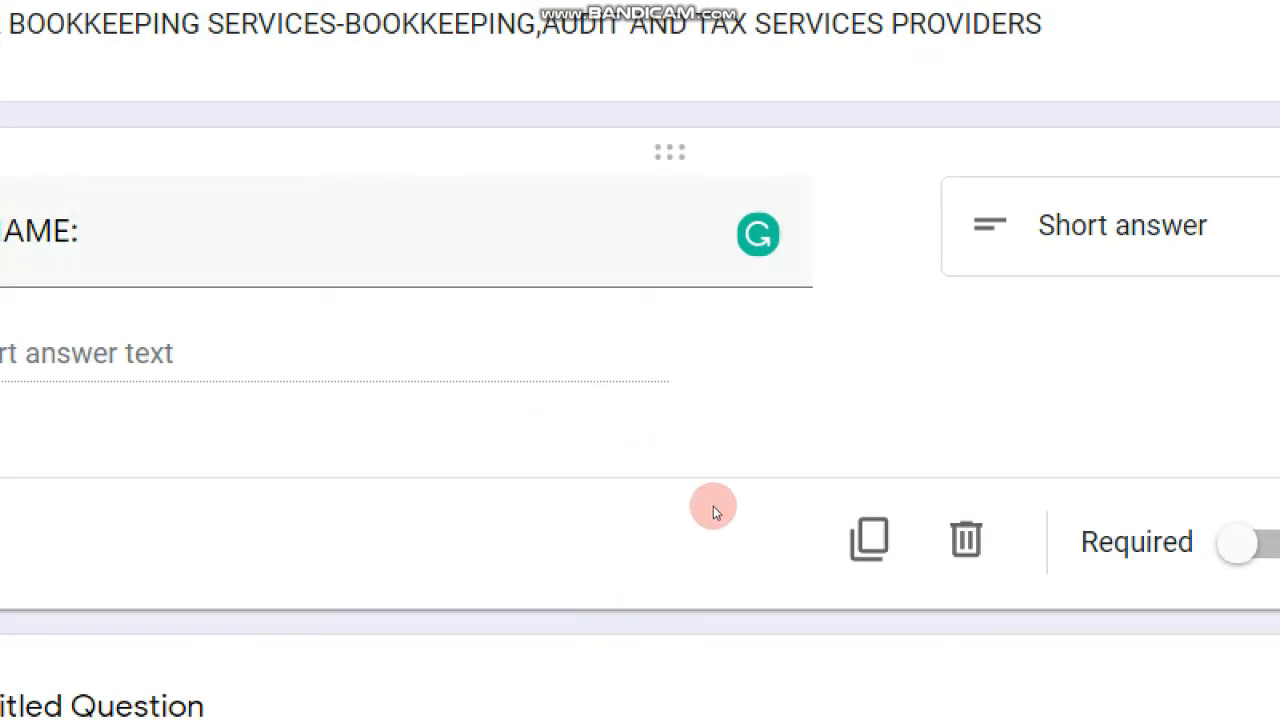
pyautogui.hscroll(2, 971, 515)
pyautogui.scroll(-2, 971, 515)
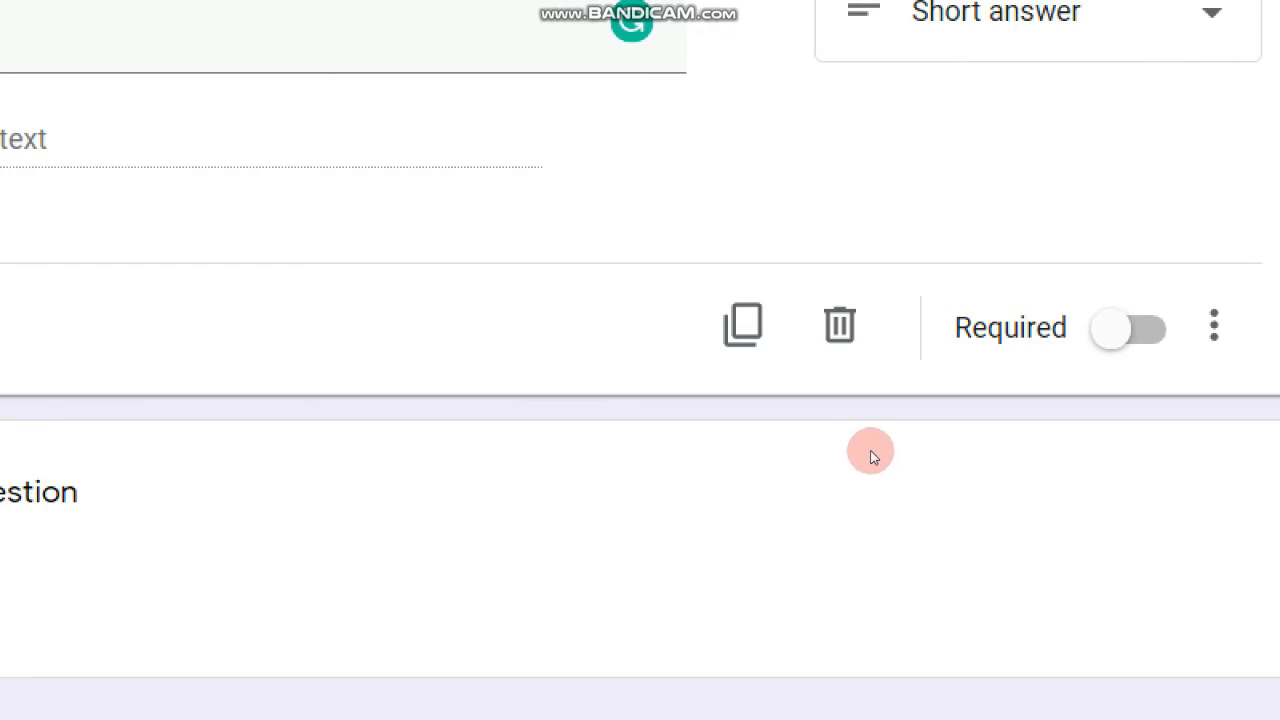
pyautogui.click(922, 447)
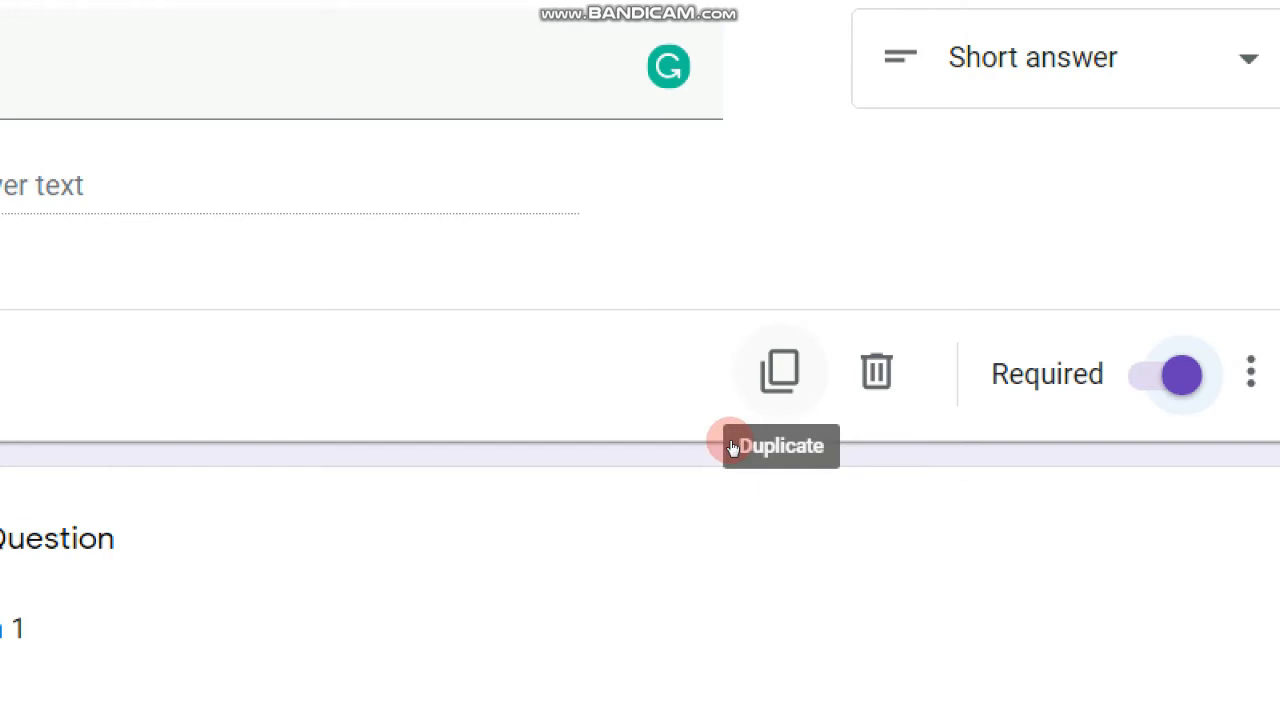
# Step: Duplicate the "NAME:" question and retitle the copy "FATHERS NAME"
pyautogui.click(732, 445)
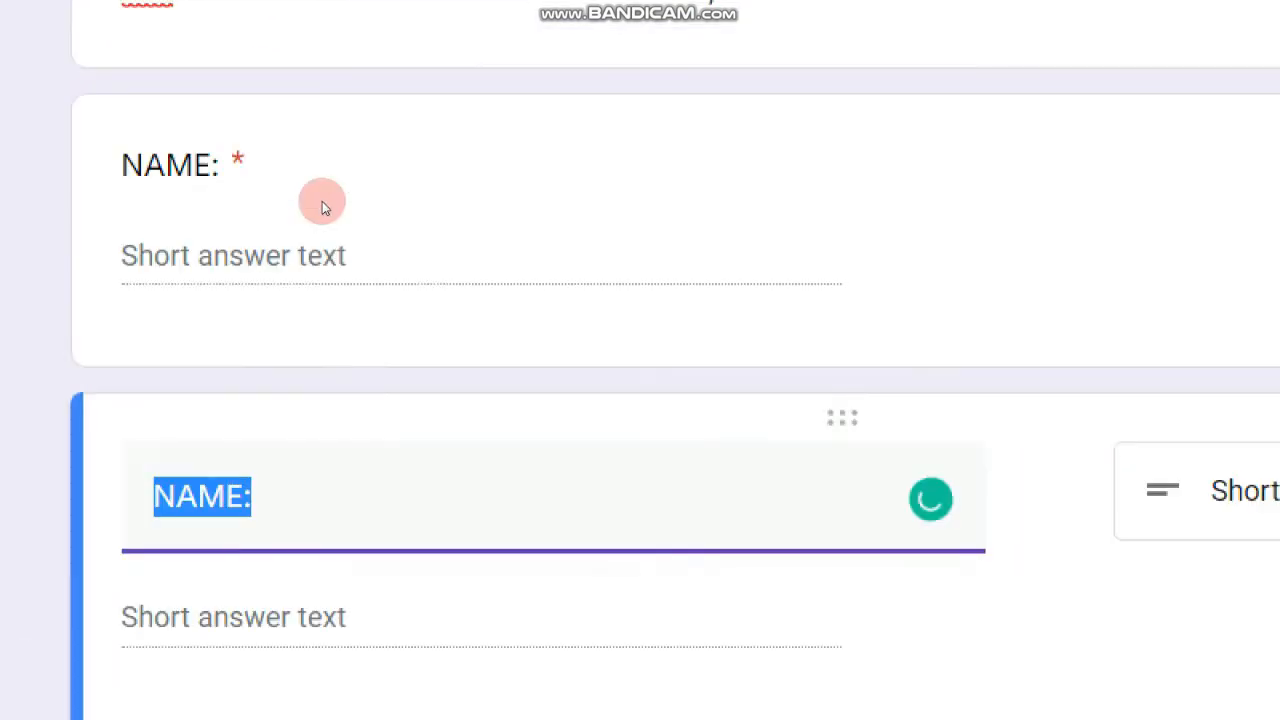
pyautogui.write('F')
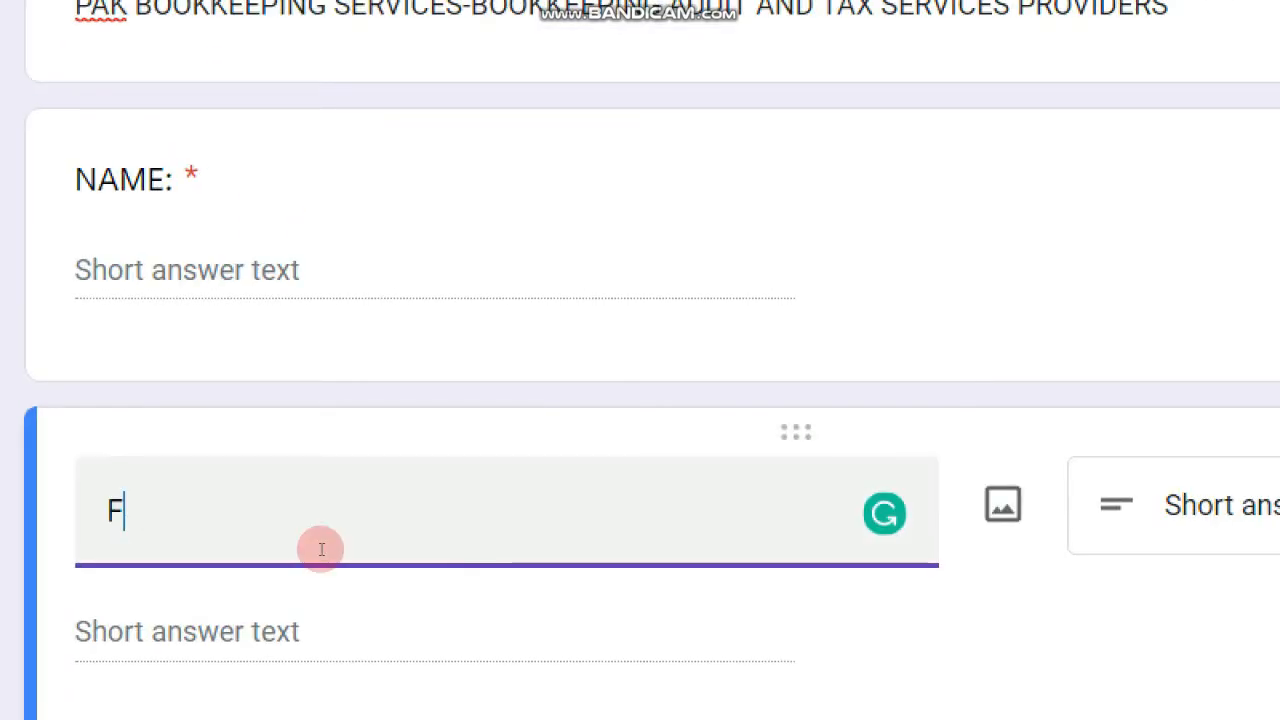
pyautogui.write('ATHER')
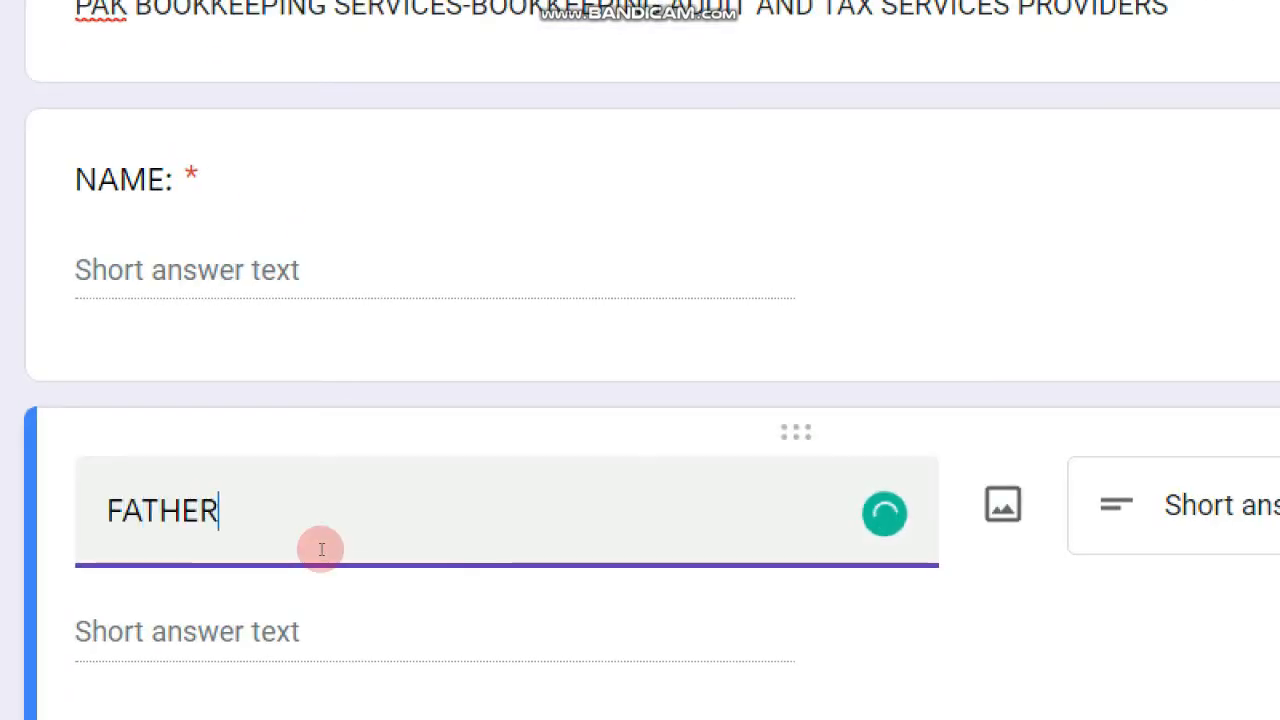
pyautogui.write('S NM')
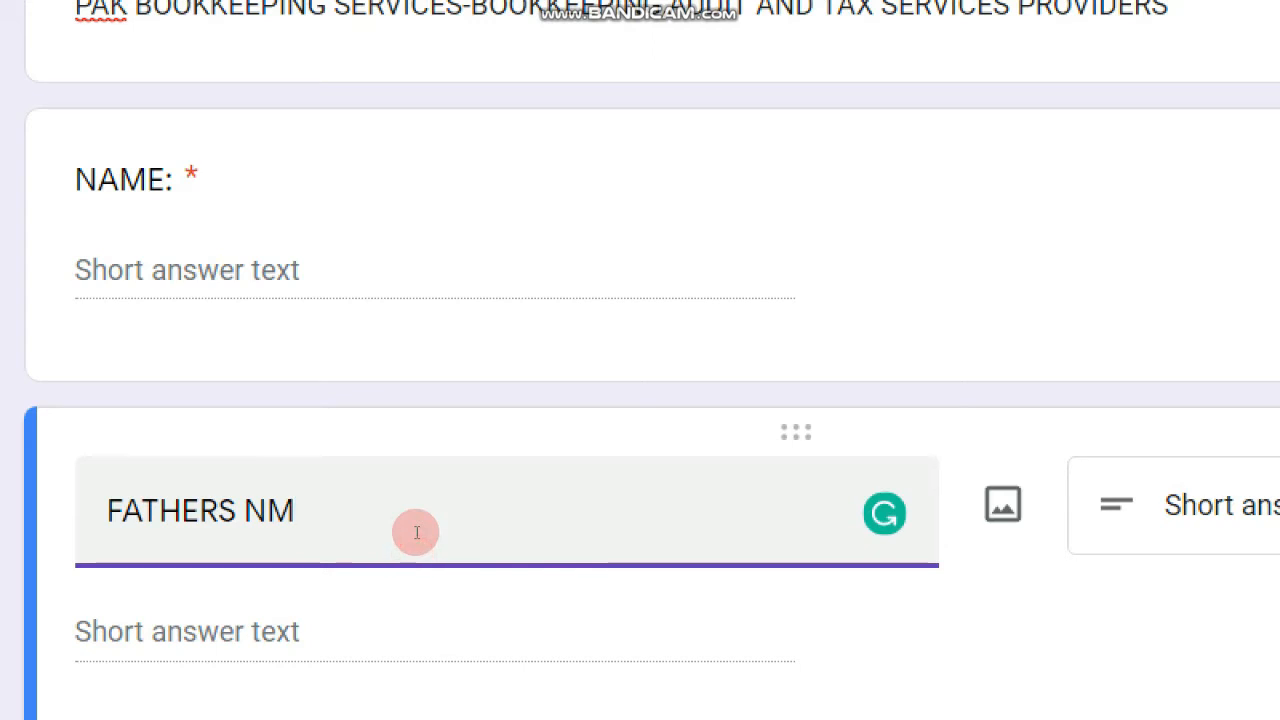
pyautogui.press('BackSpace')
pyautogui.write('AME')
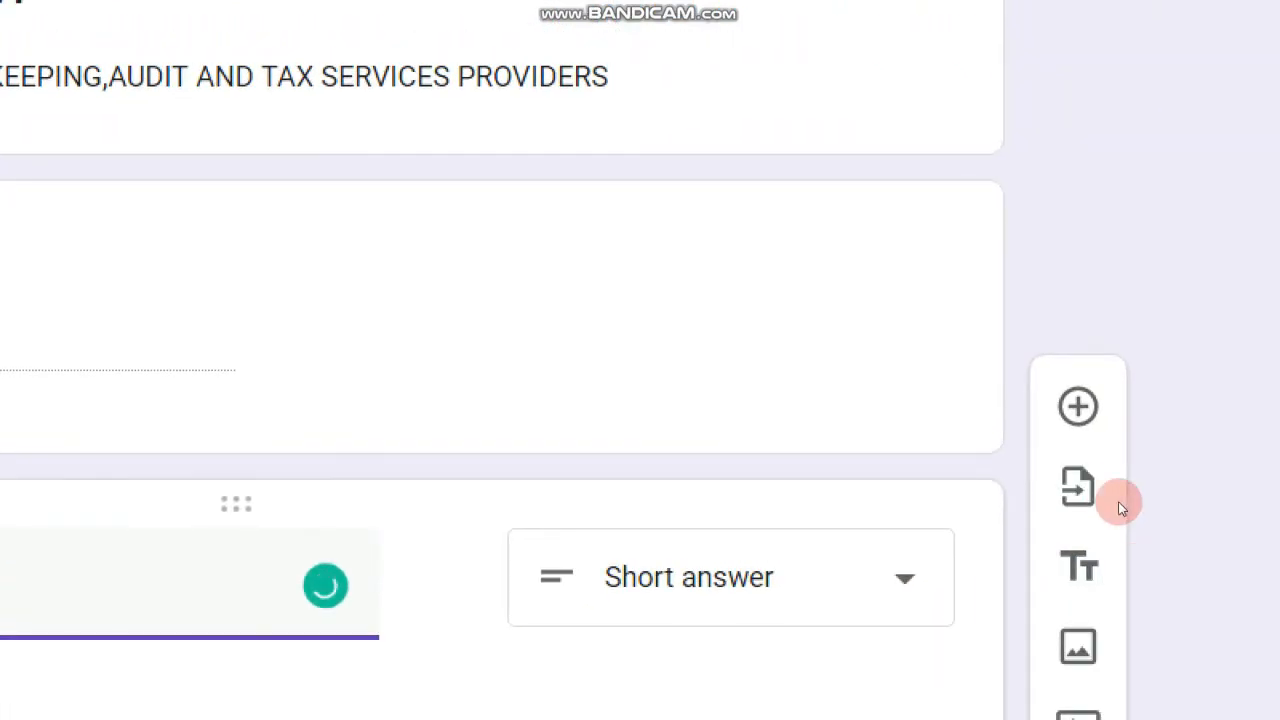
# Step: Add a question titled "DATE OF BIRTH" below the "FATHERS NAME" question and set its type to Date
pyautogui.click(1063, 450)
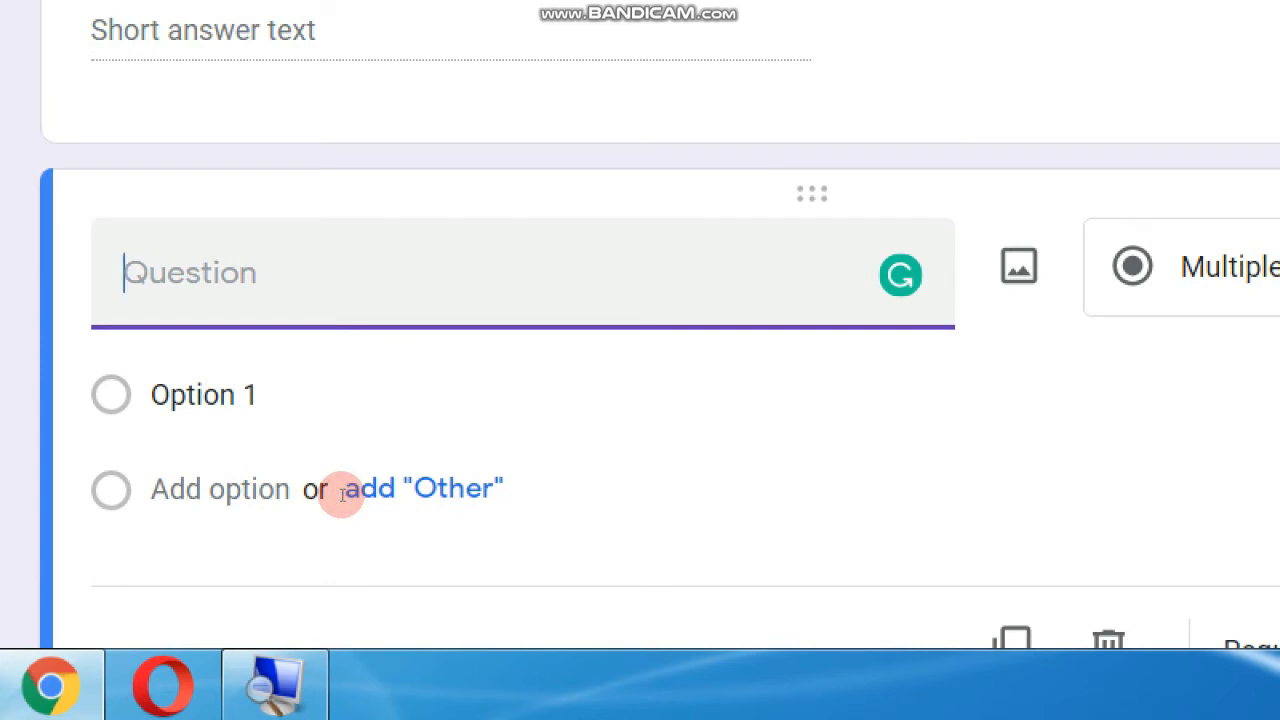
pyautogui.write('DATE ')
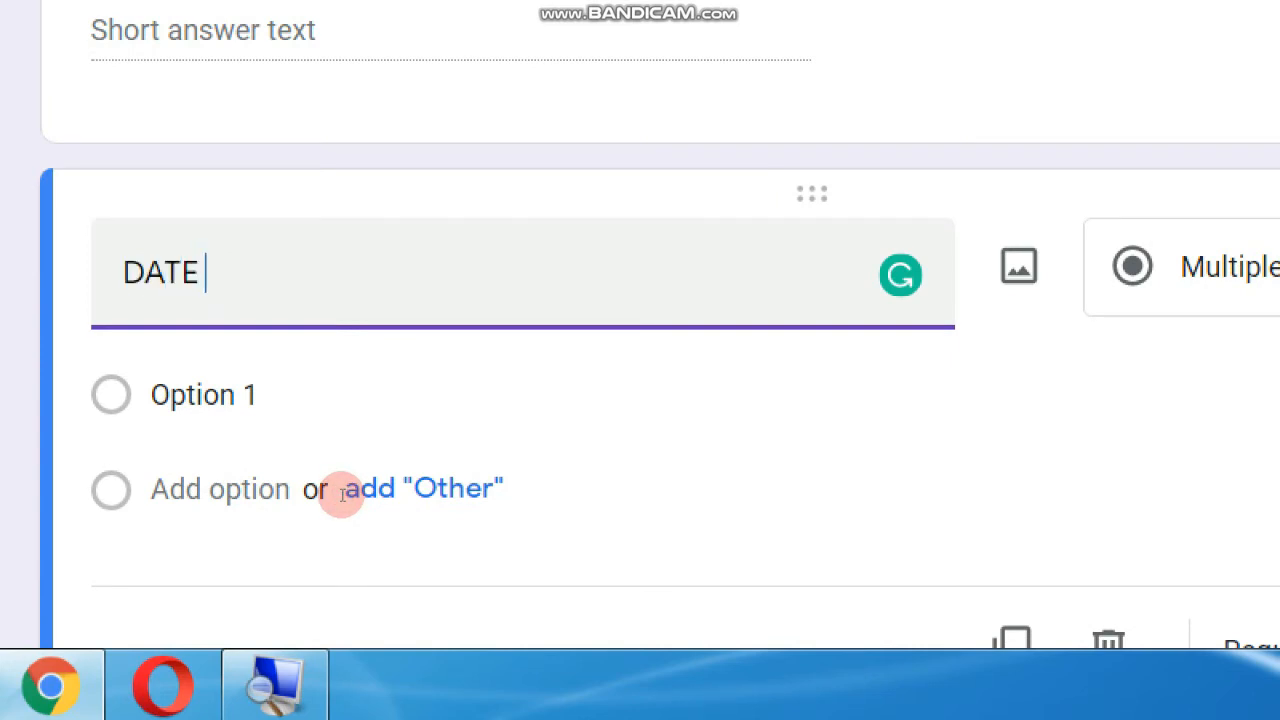
pyautogui.write('OF BIRTH')
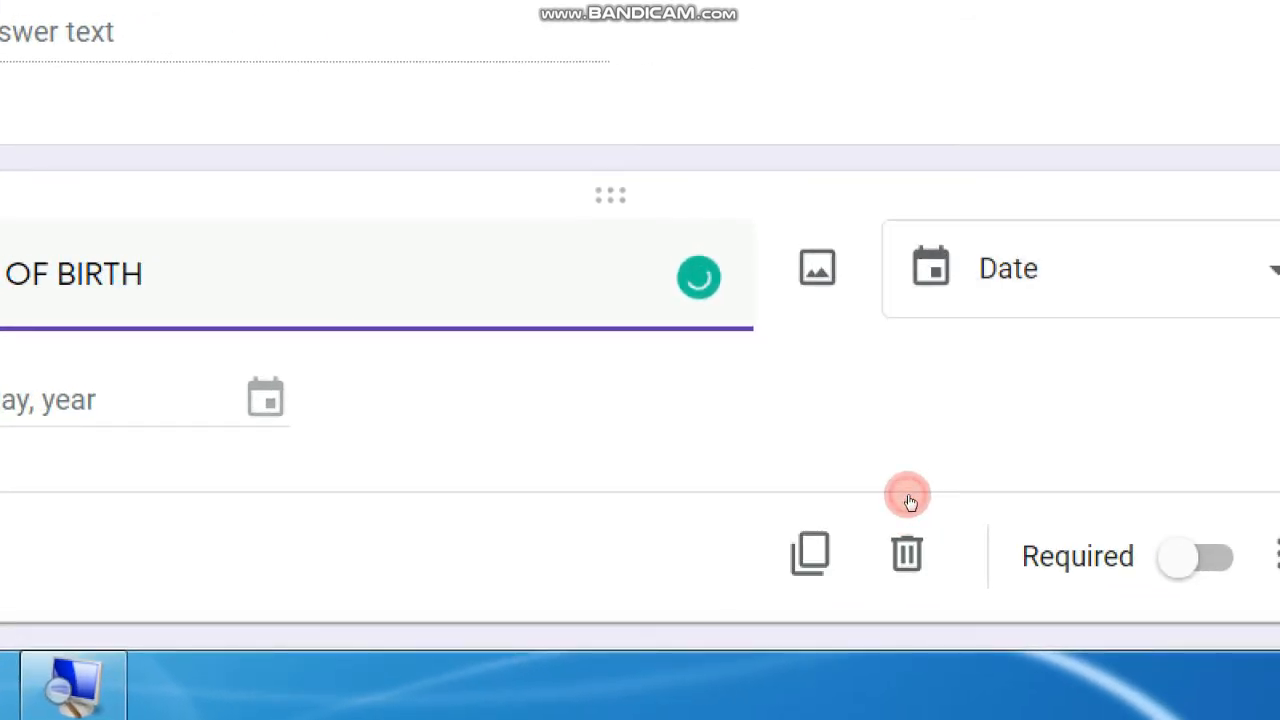
pyautogui.click(1150, 268)
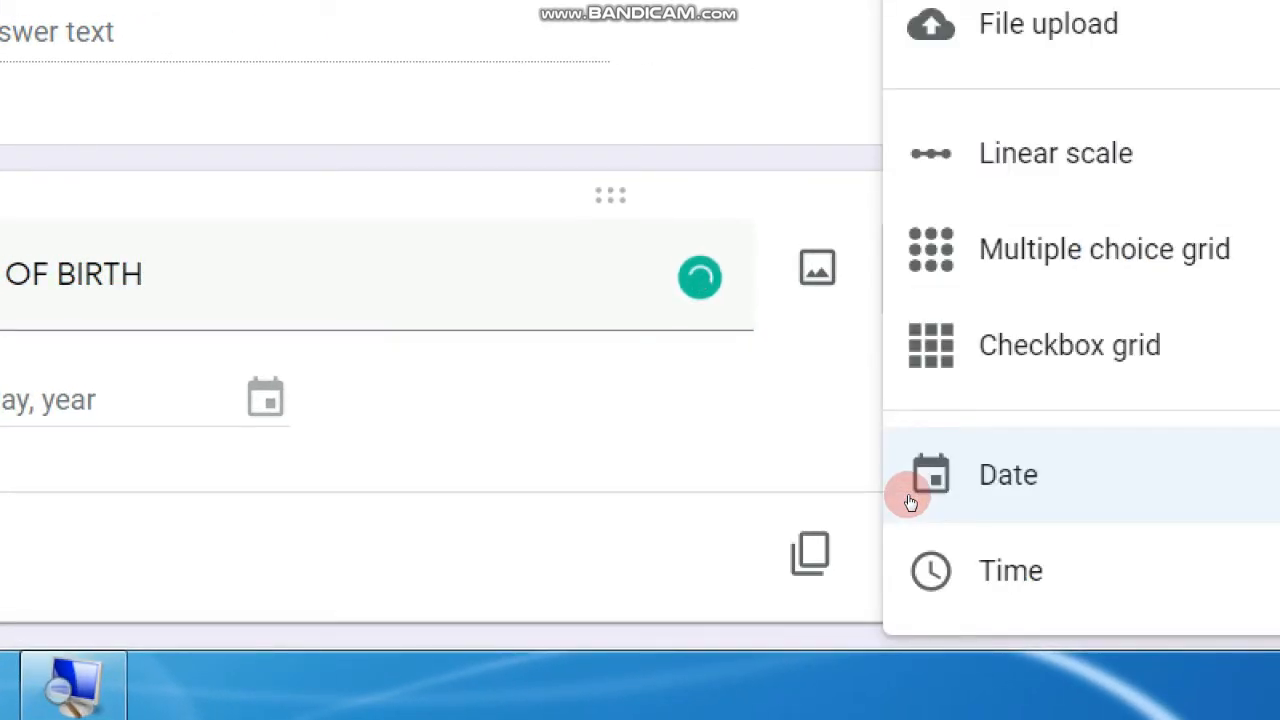
pyautogui.click(852, 600)
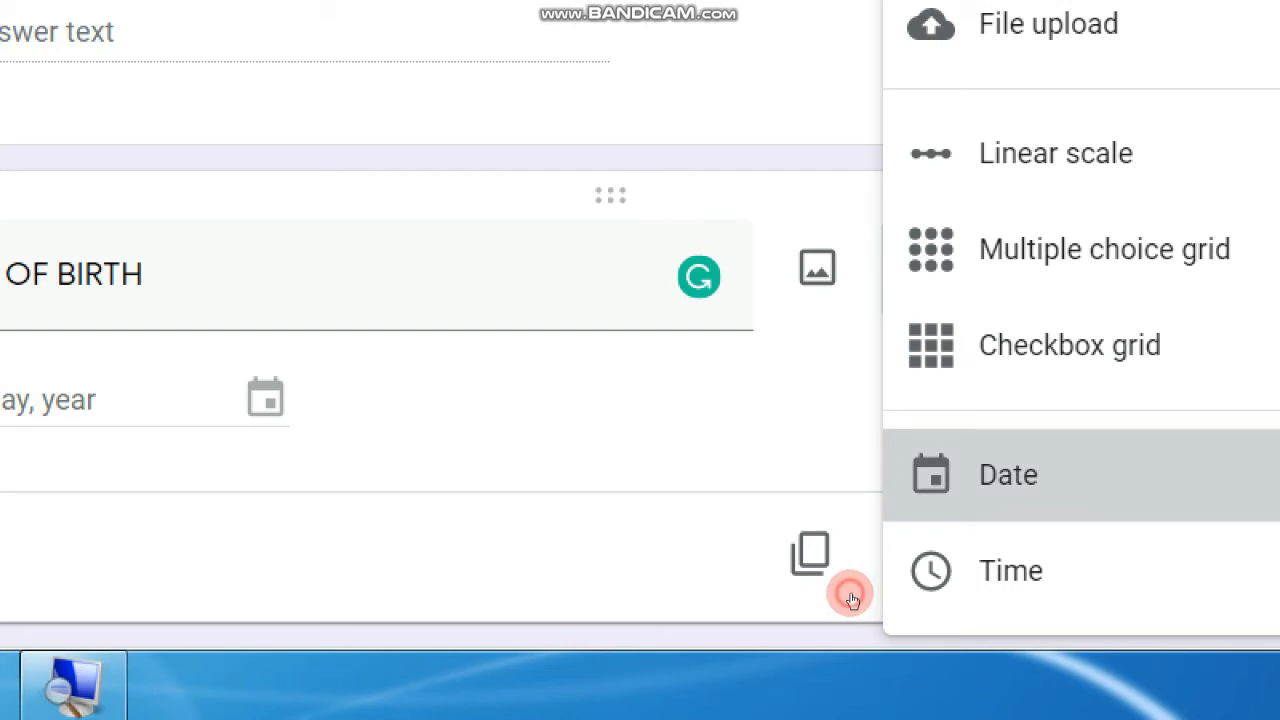
pyautogui.click(851, 597)
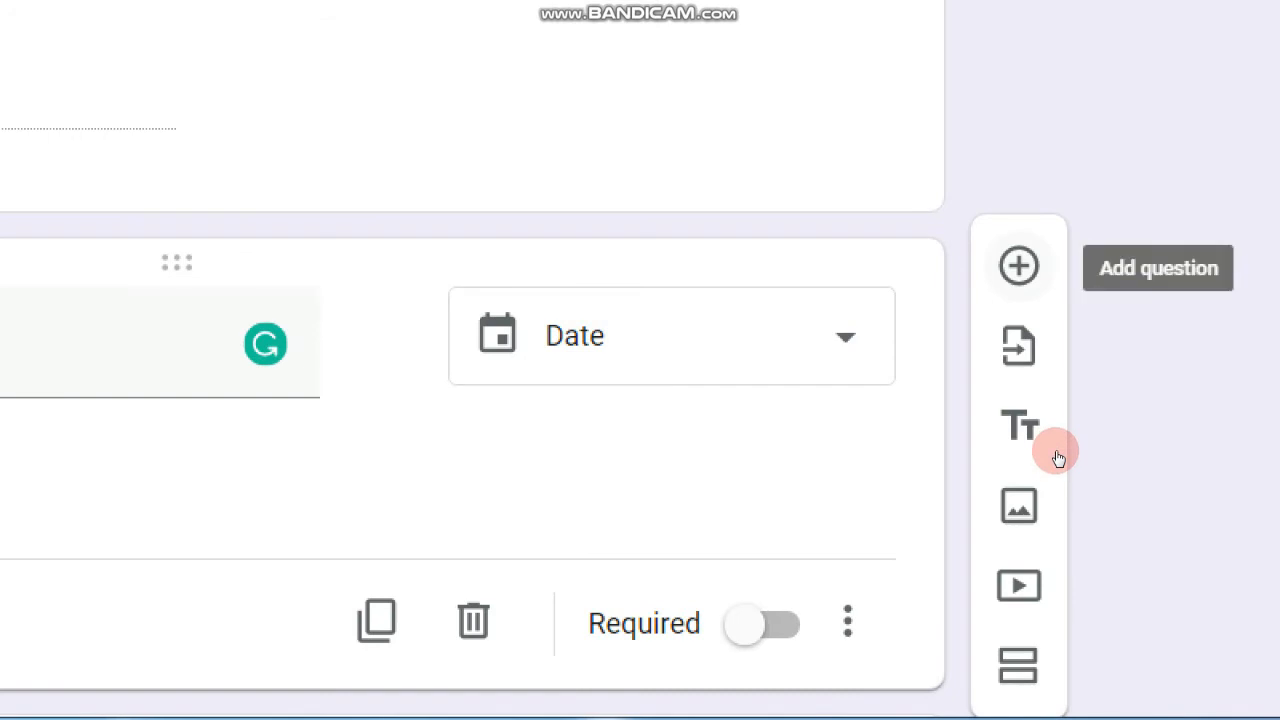
# Step: Add a question titled "GENDER" below "DATE OF BIRTH" and keep Multiple choice as its type
pyautogui.click(1019, 266)
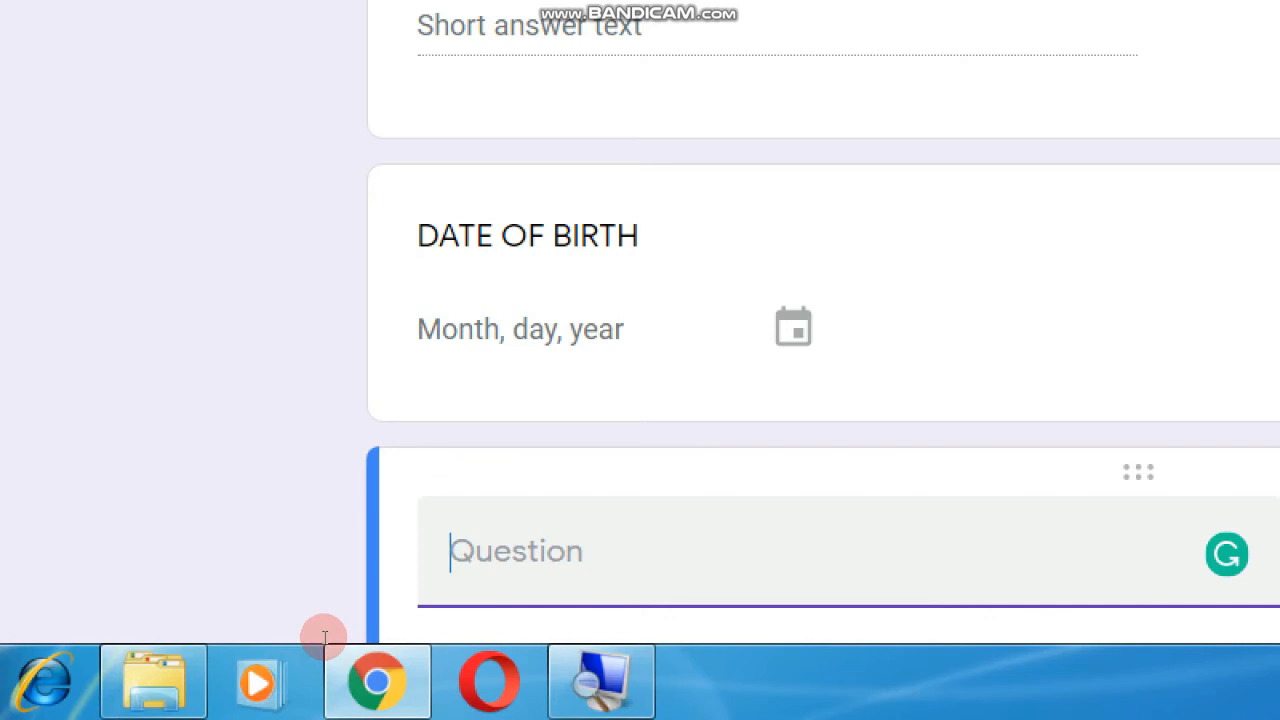
pyautogui.write('GE')
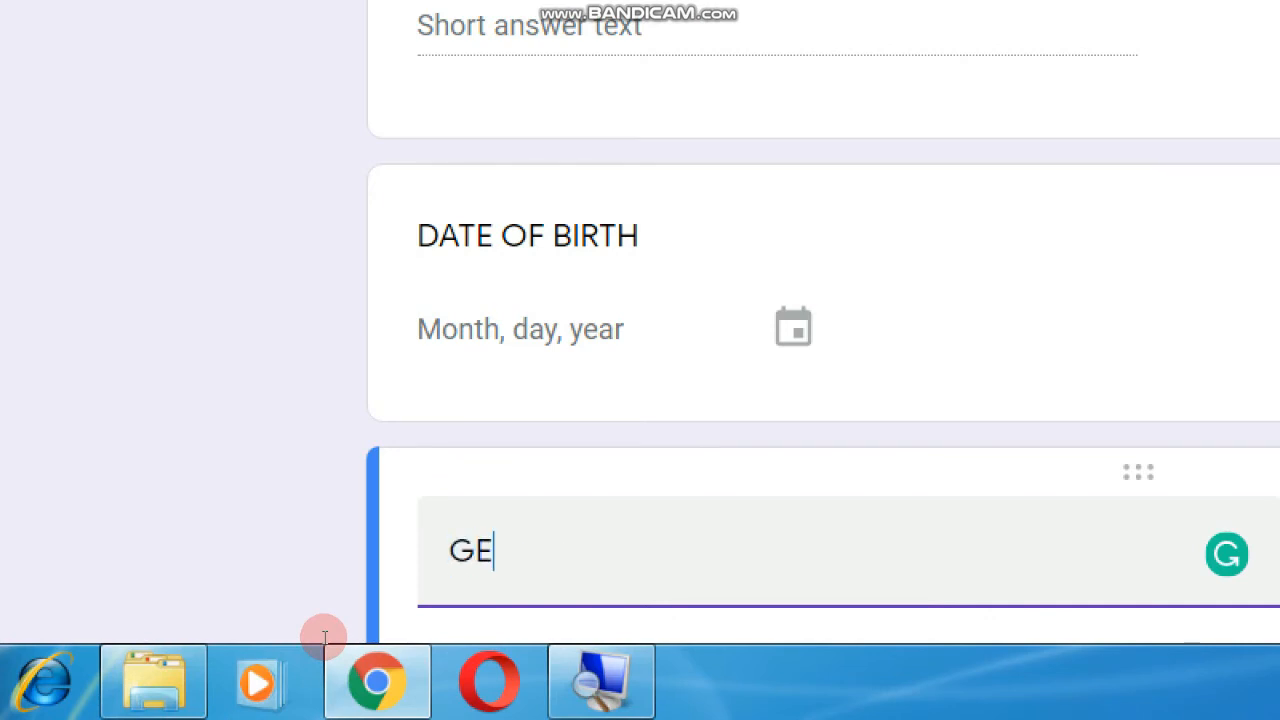
pyautogui.write('NEDER')
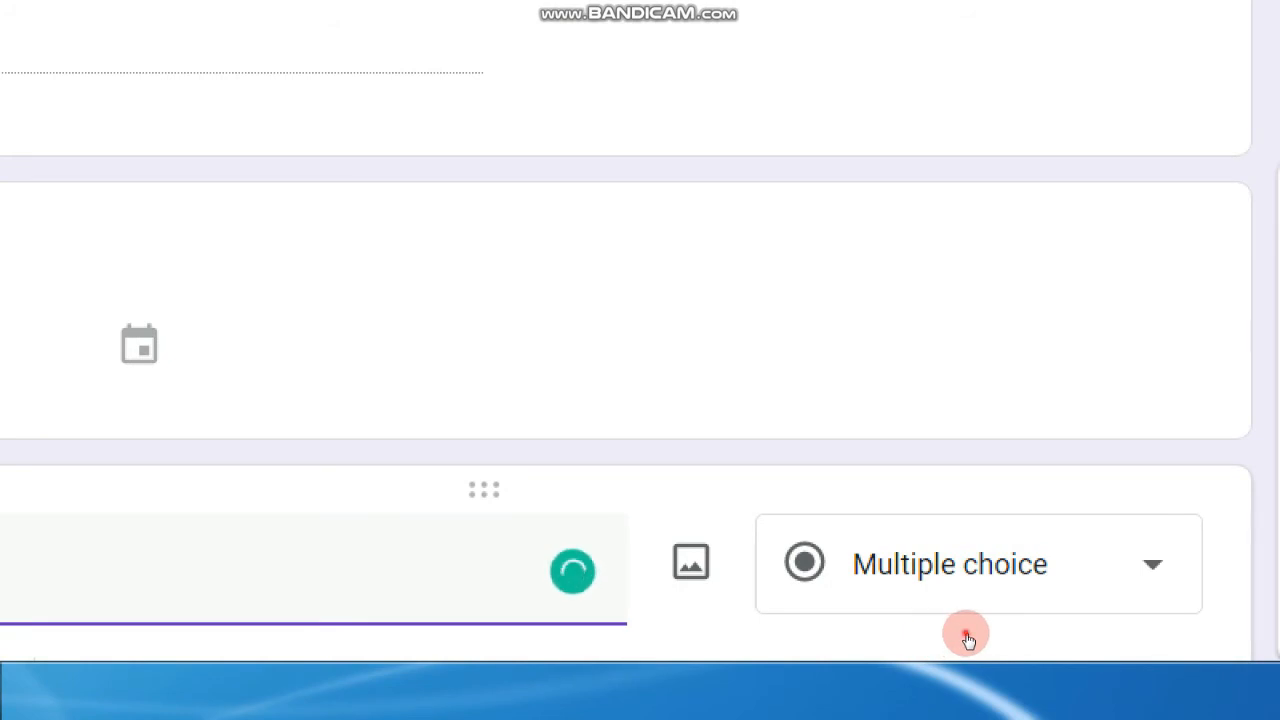
pyautogui.click(966, 634)
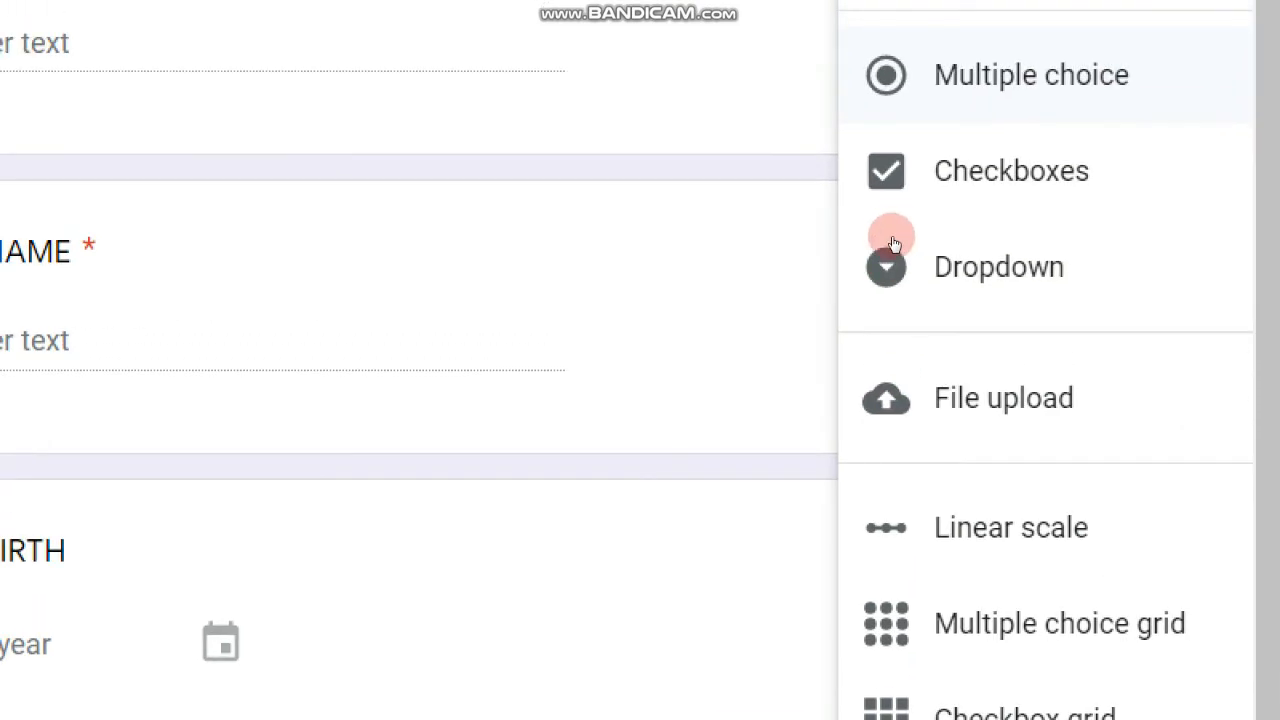
pyautogui.click(893, 243)
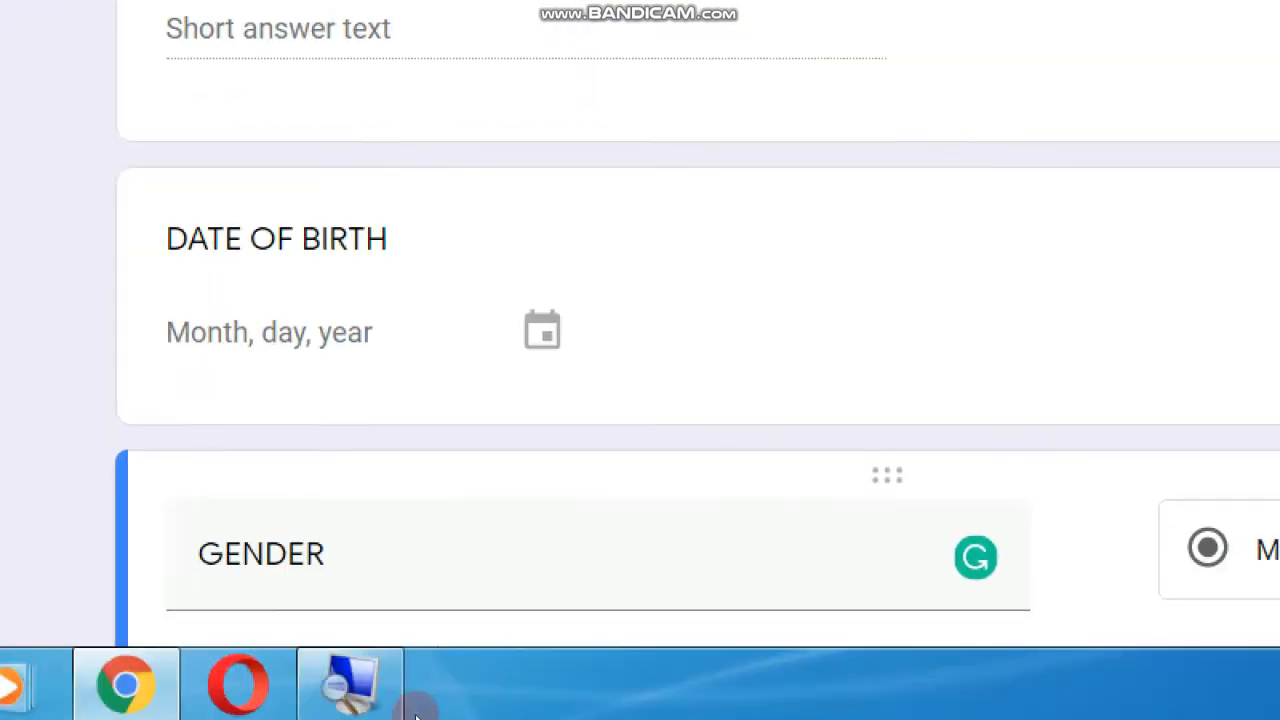
# Step: Enter "MALE" and "FEMALE" as the two answer options of the "GENDER" question
pyautogui.scroll(-4, 330, 636)
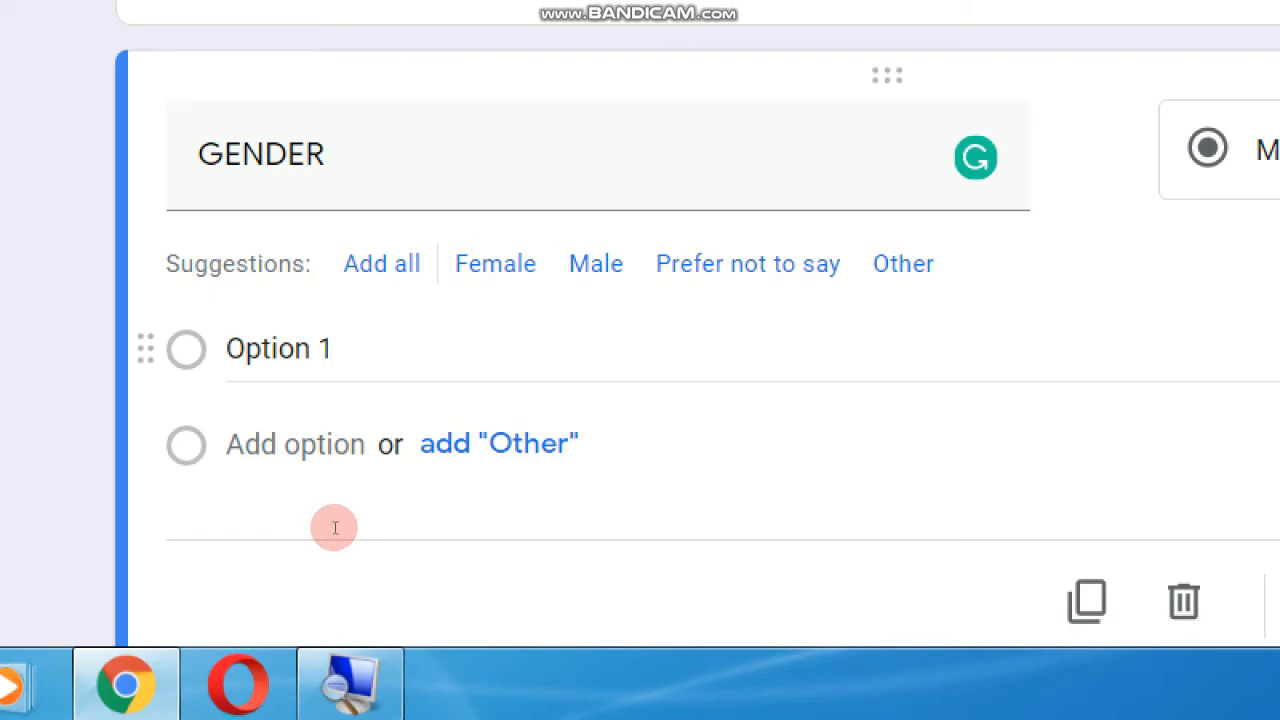
pyautogui.click(335, 528)
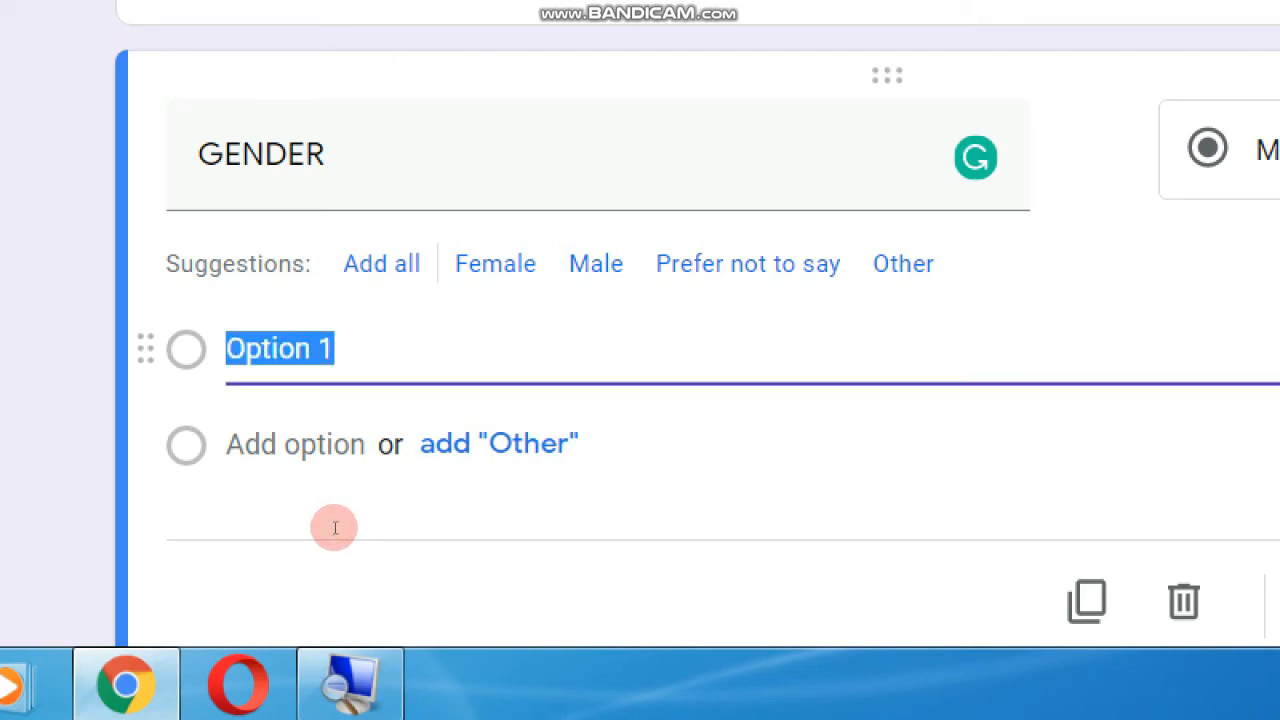
pyautogui.write('M')
pyautogui.write('L')
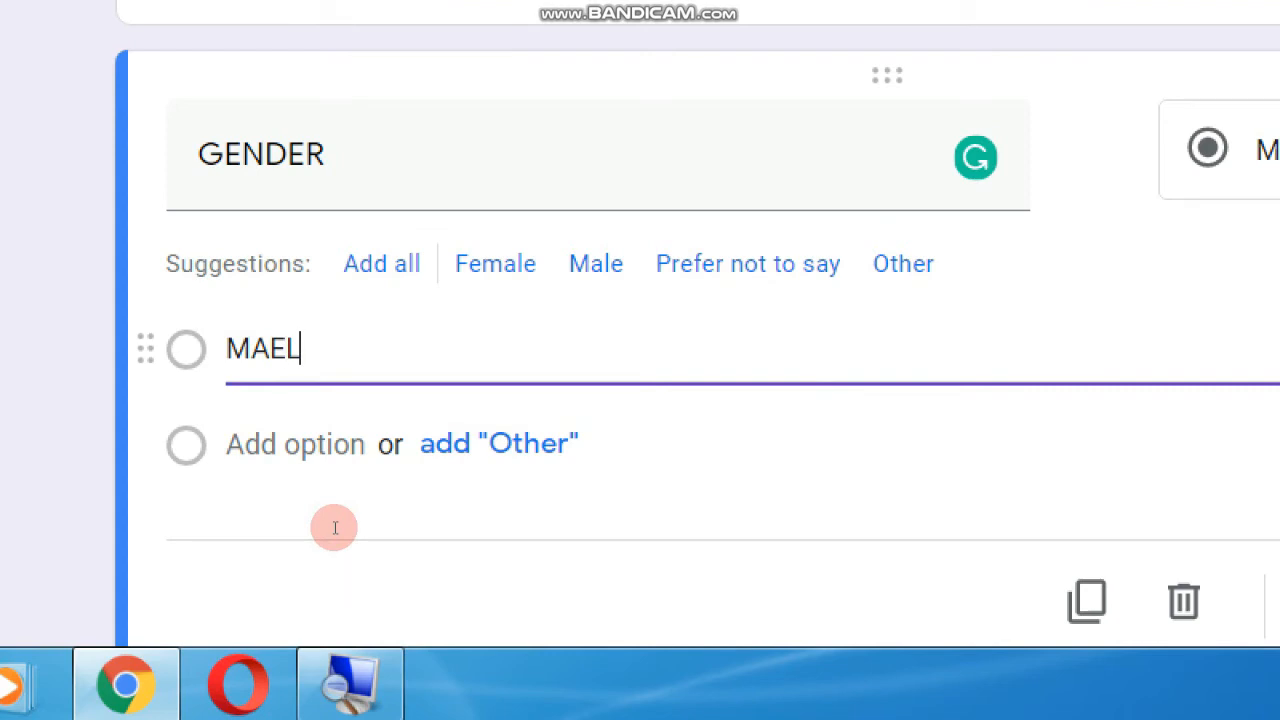
pyautogui.press('BackSpace')
pyautogui.press('BackSpace')
pyautogui.write('LE')
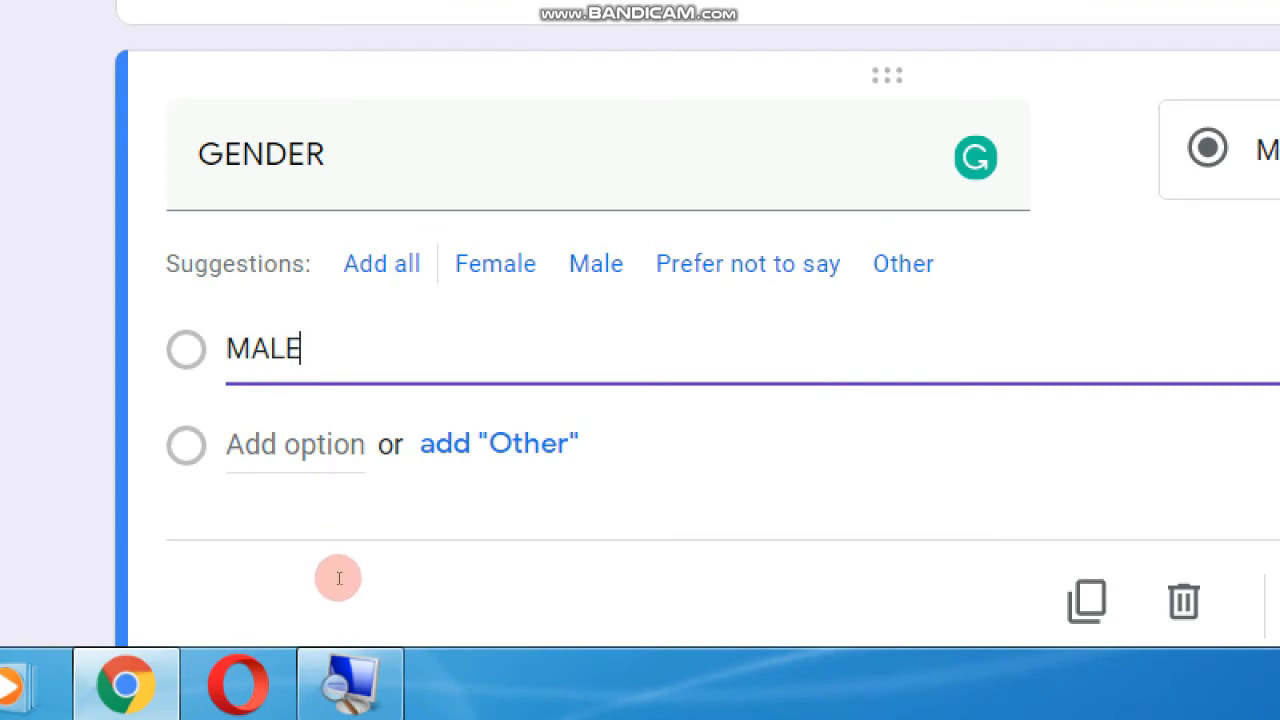
pyautogui.press('Return')
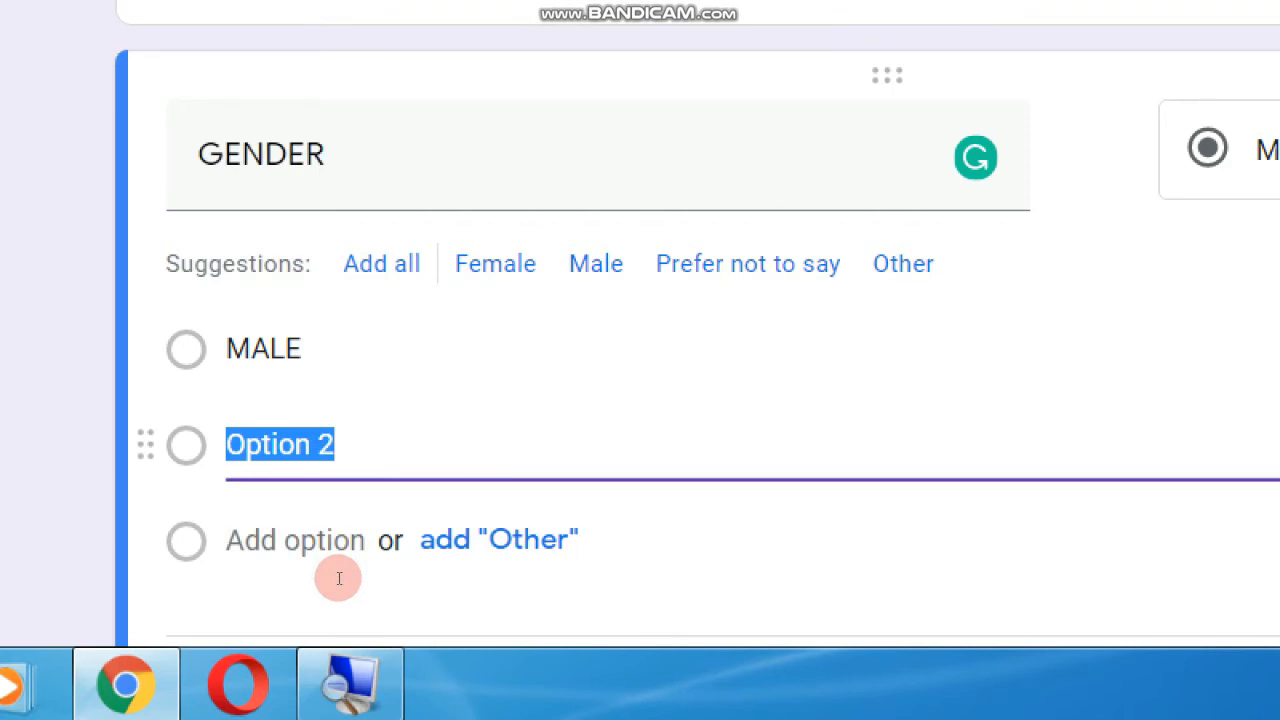
pyautogui.write('FEMALE')
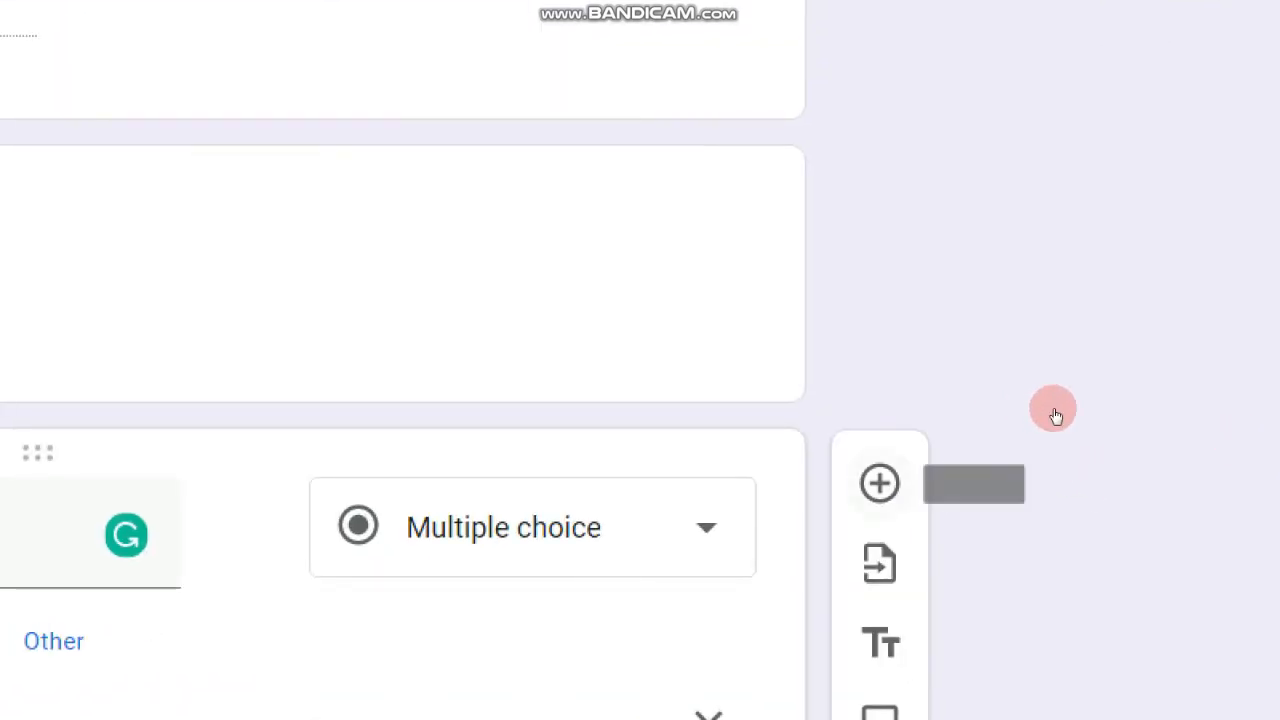
# Step: Add a question titled "CITY" below the "GENDER" question and set its type to Dropdown
pyautogui.click(1053, 409)
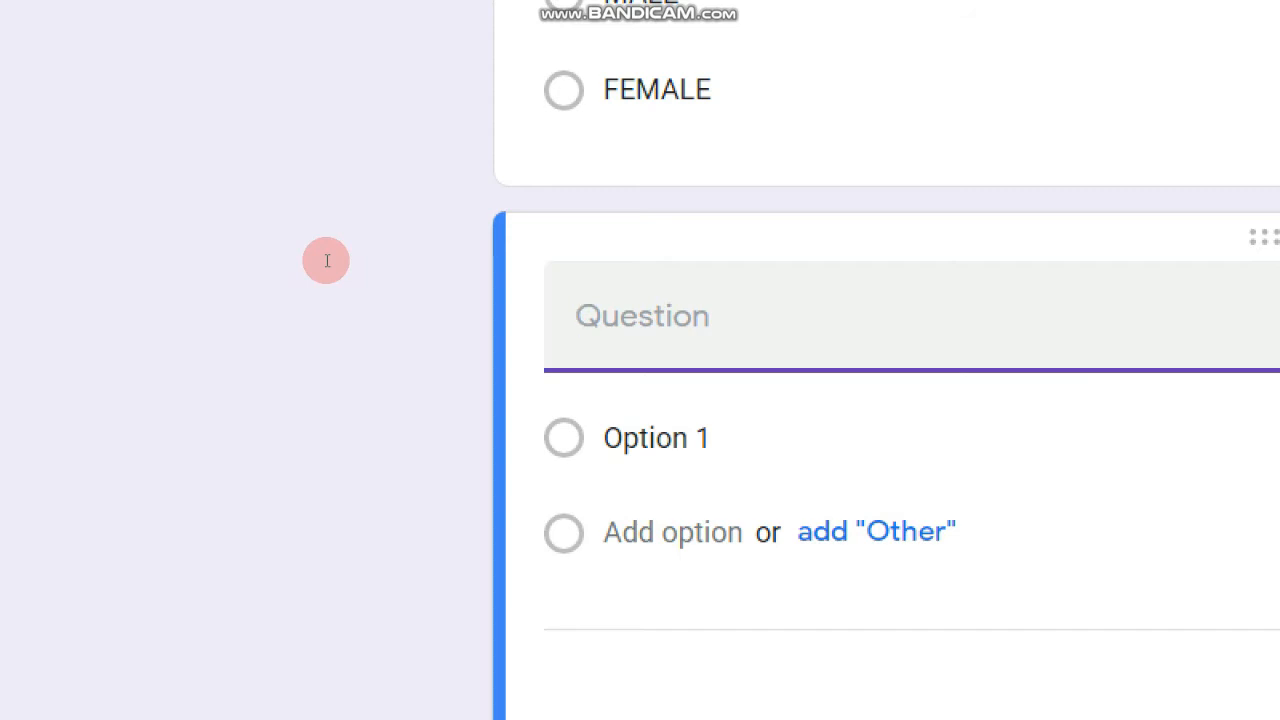
pyautogui.write('CITY')
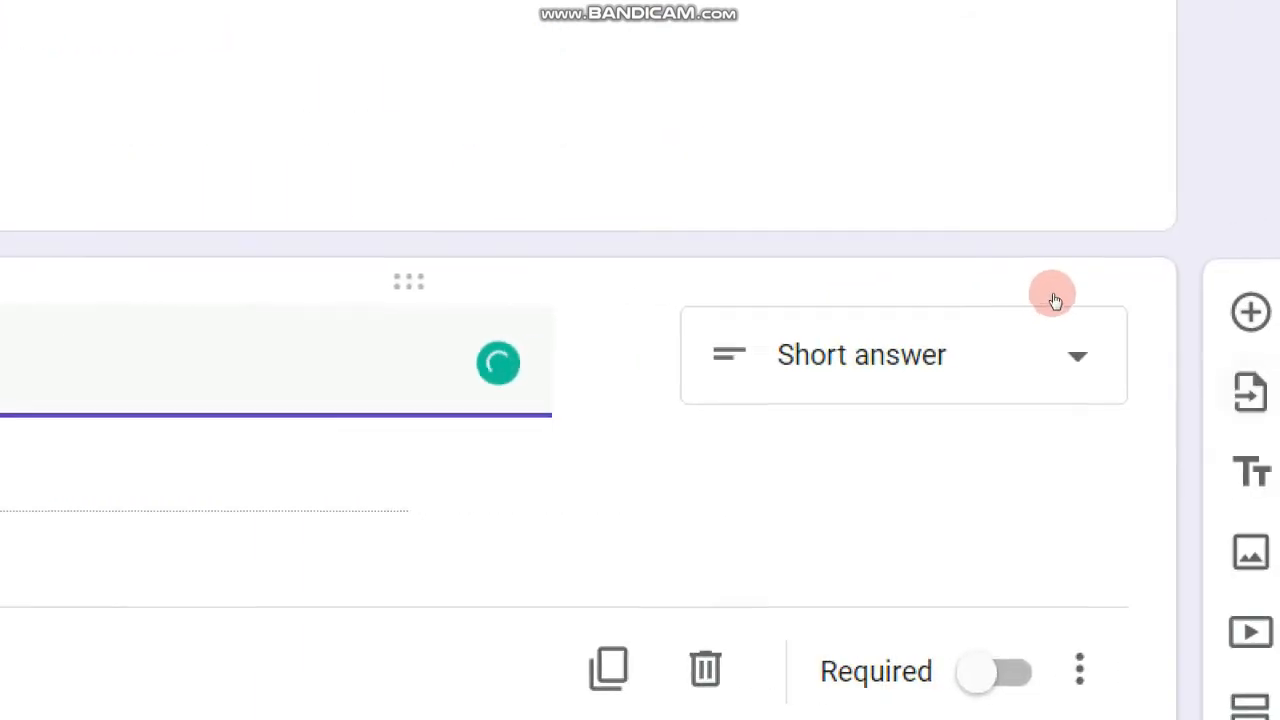
pyautogui.click(959, 294)
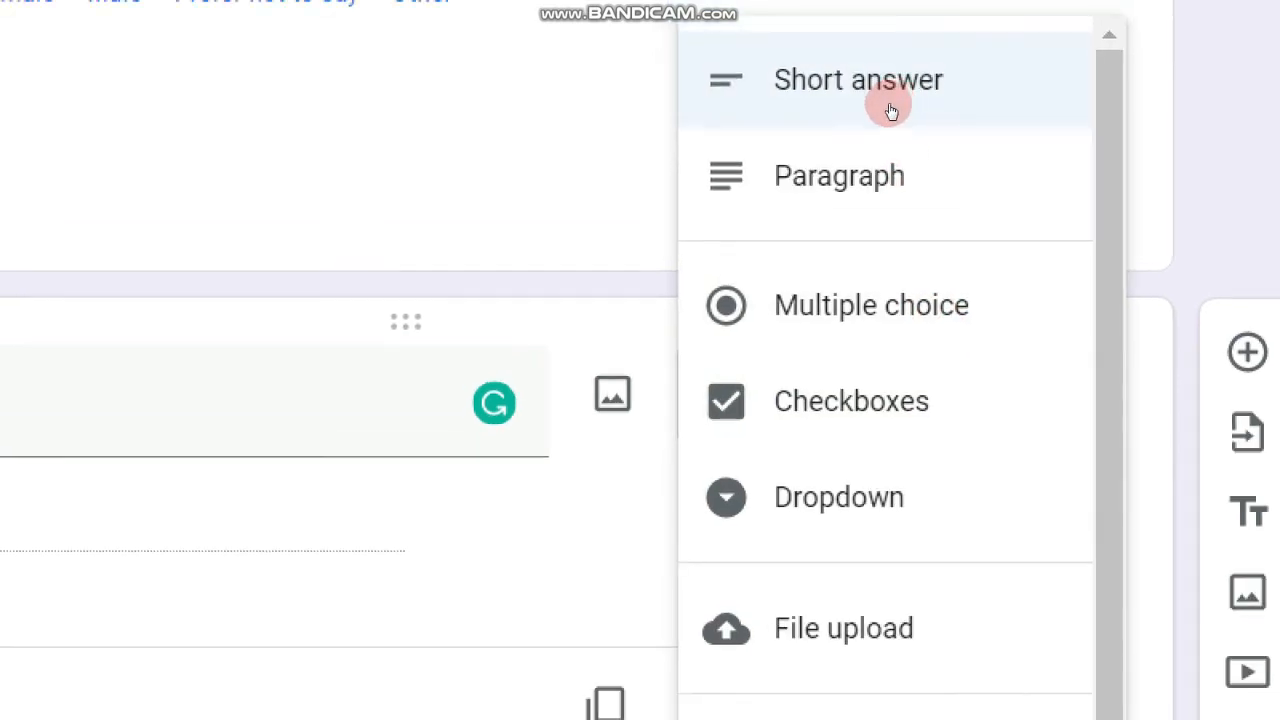
pyautogui.click(893, 332)
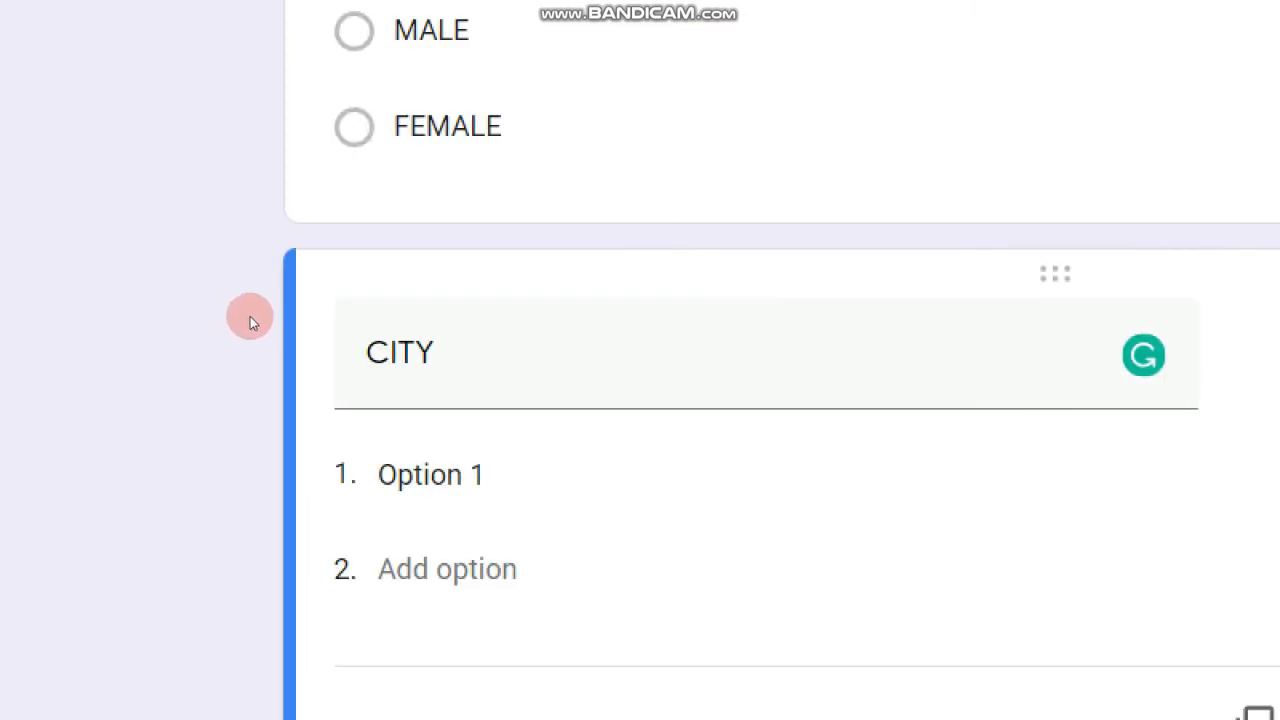
# Step: Enter "KARACHI", "MULTAN", "LAHORE" and "ISLAMABAD" as the dropdown options of the "CITY" question
pyautogui.click(430, 475)
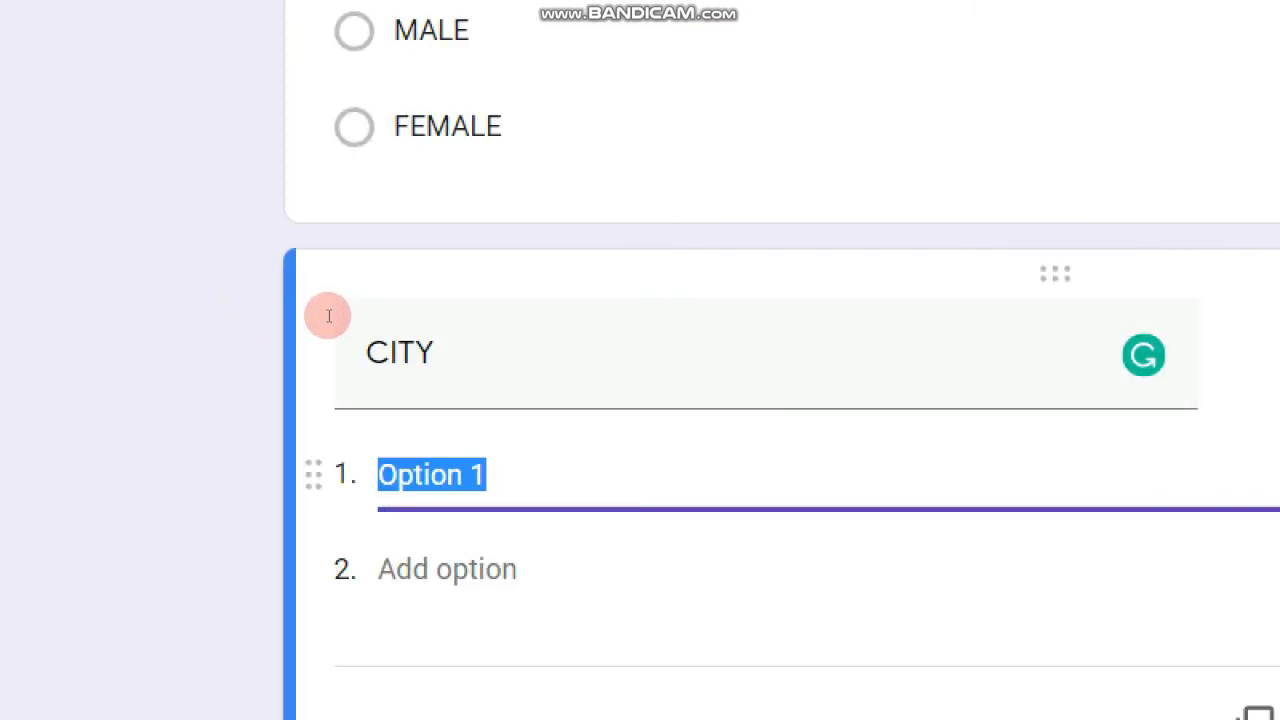
pyautogui.write('K')
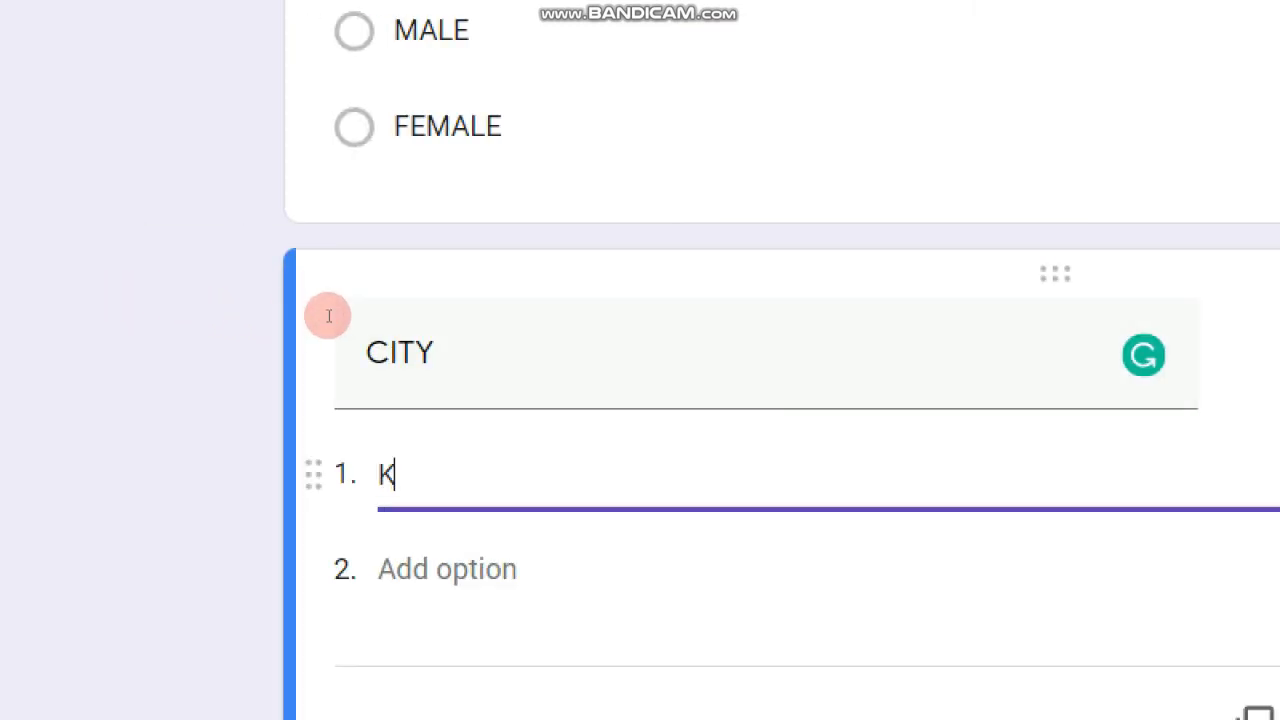
pyautogui.write('ARACHI')
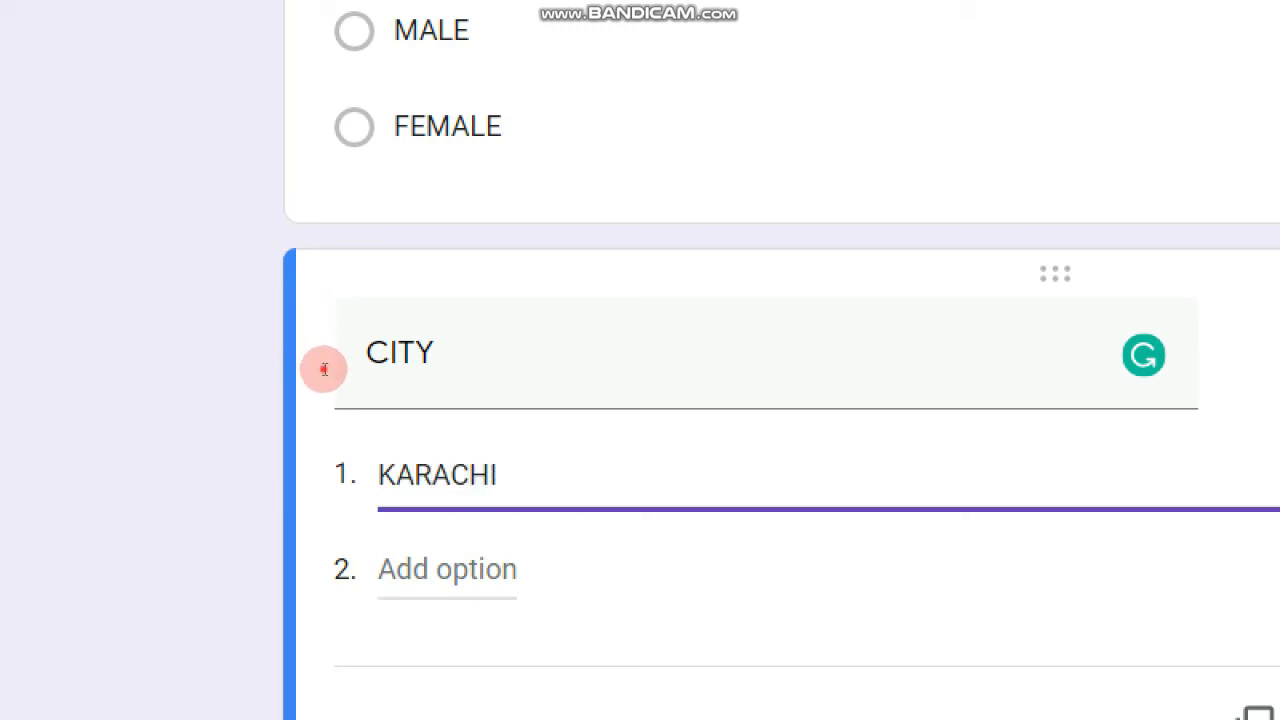
pyautogui.press('Return')
pyautogui.write('MU')
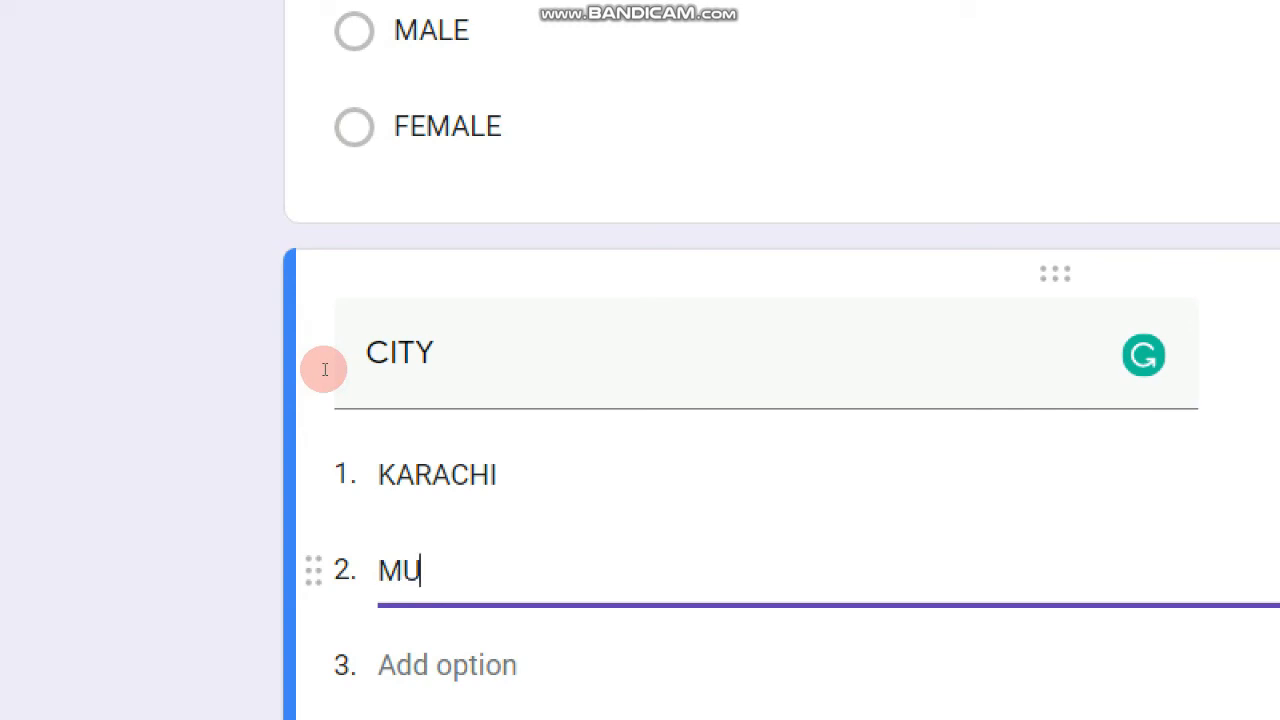
pyautogui.write('LTAN')
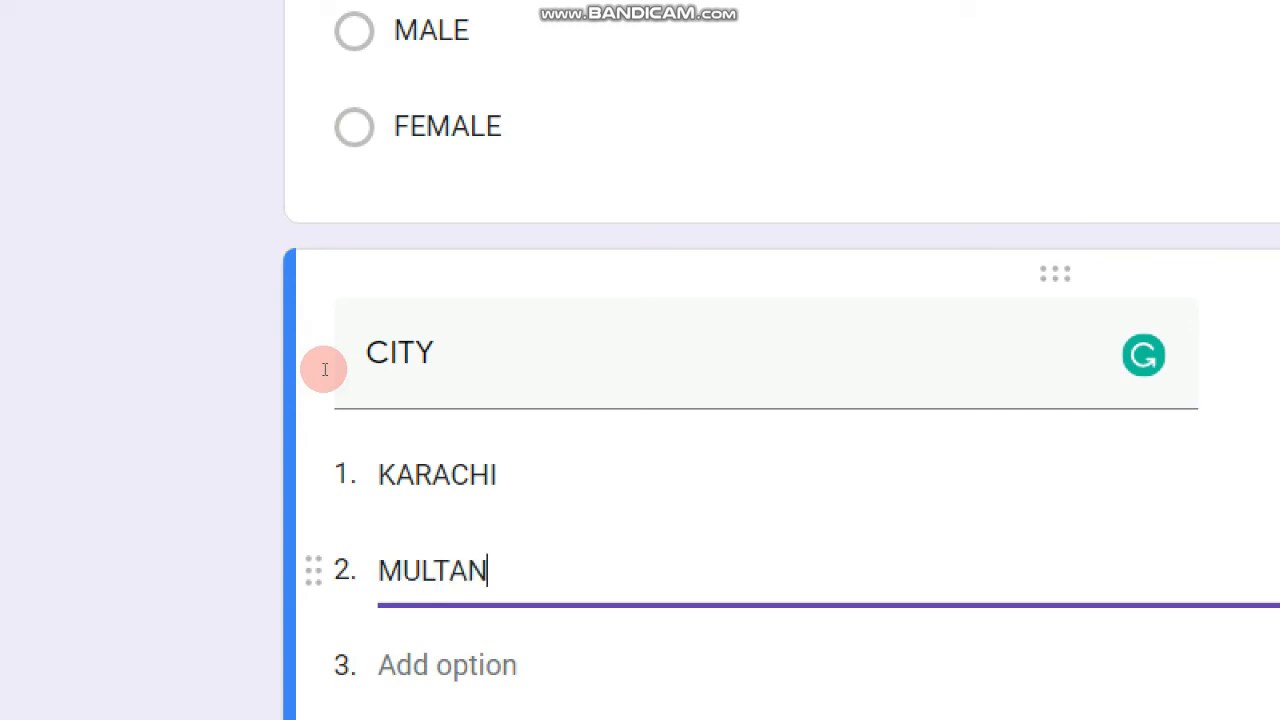
pyautogui.press('Return')
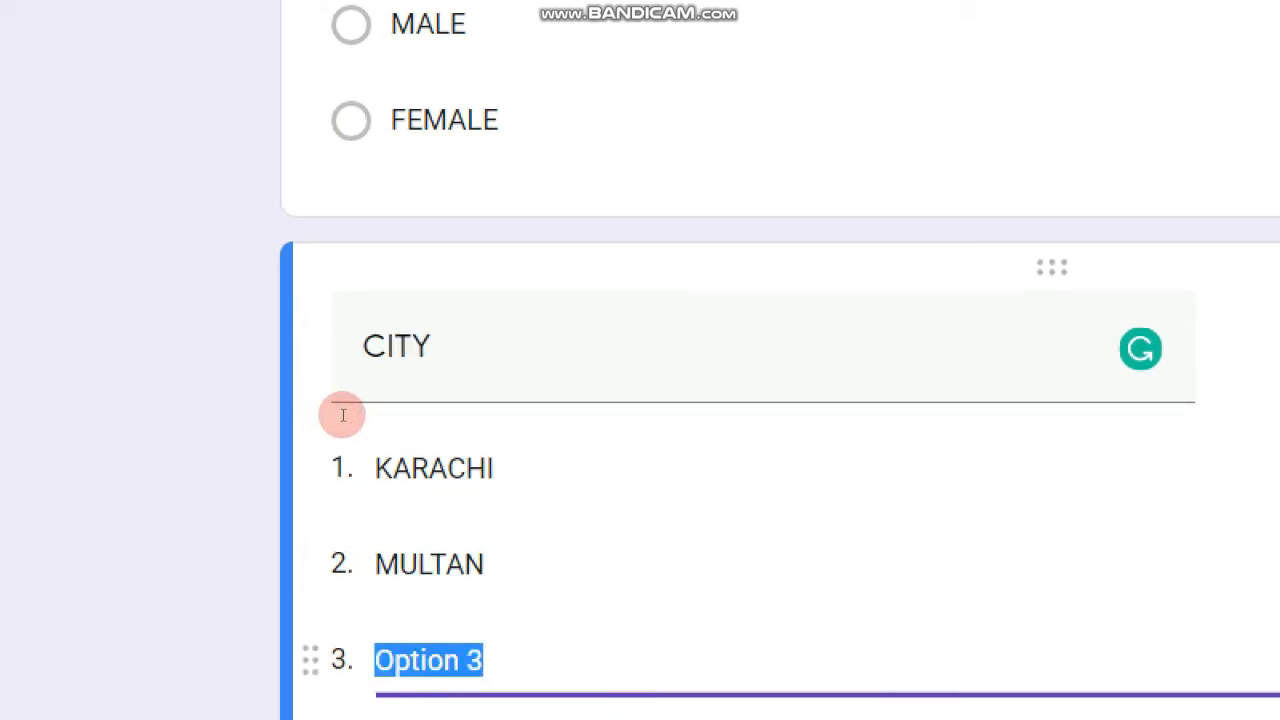
pyautogui.write('LA')
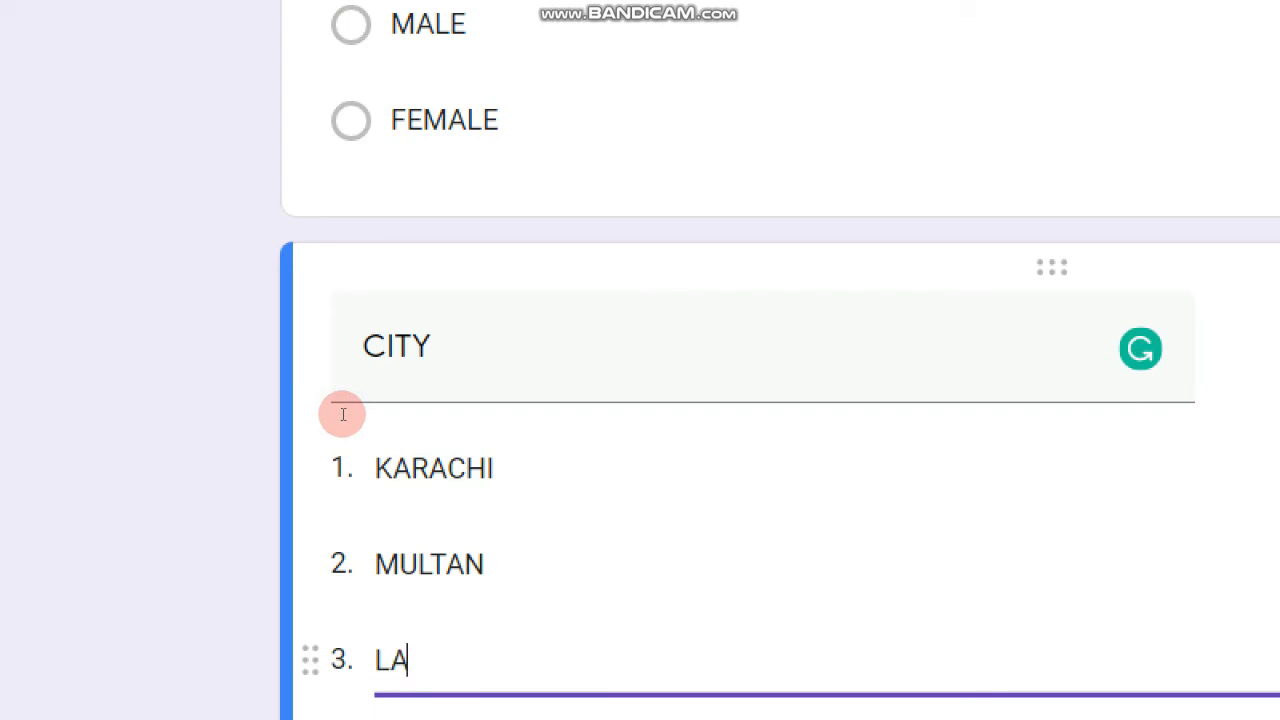
pyautogui.write('HORE')
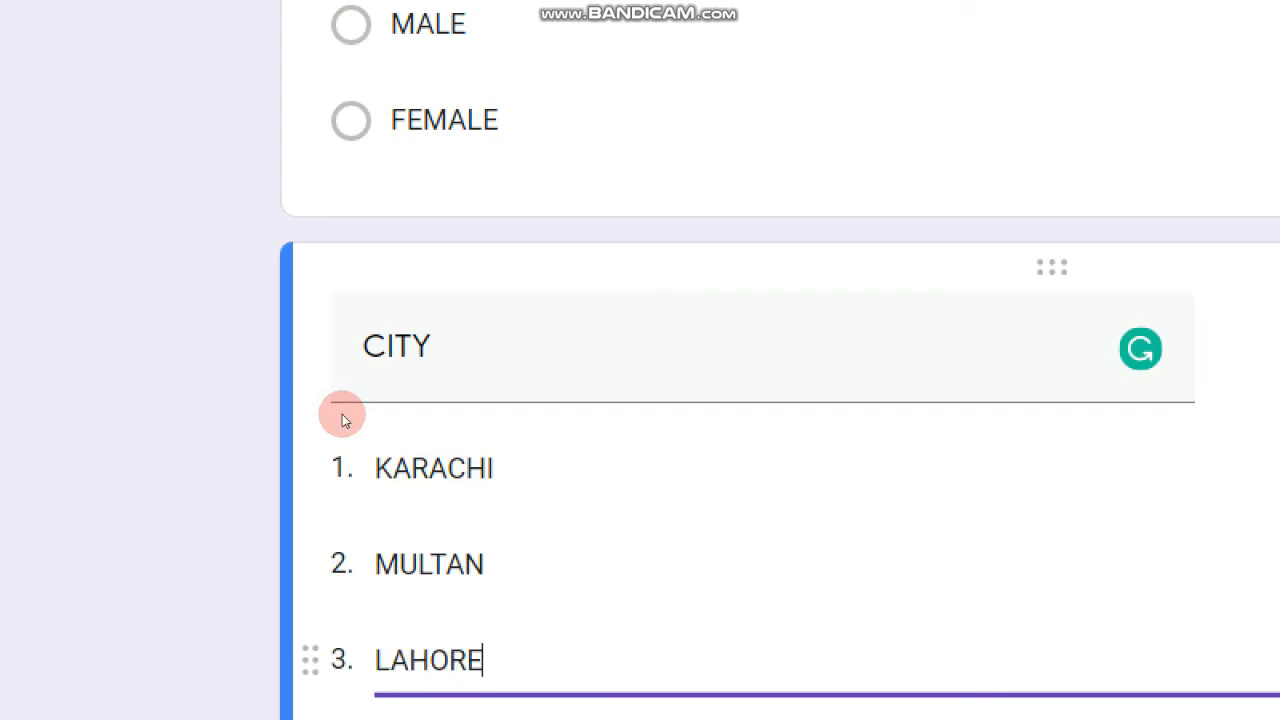
pyautogui.scroll(-1, 346, 453)
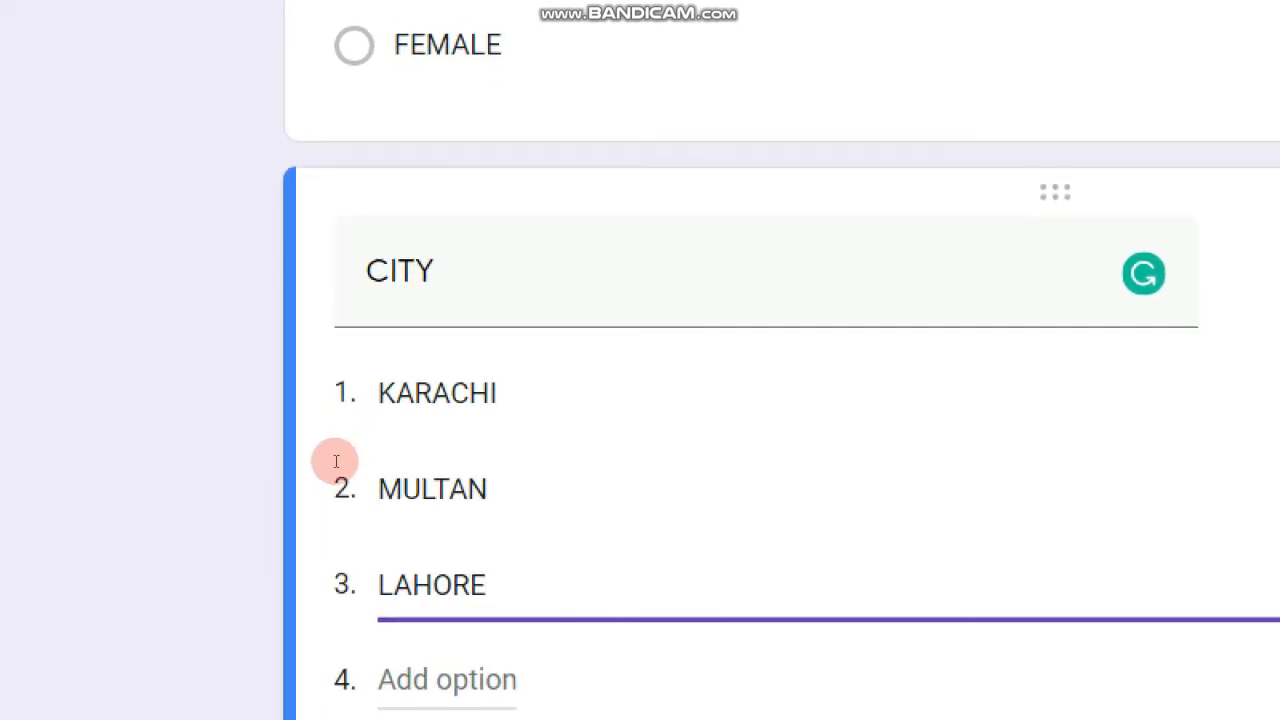
pyautogui.press('Return')
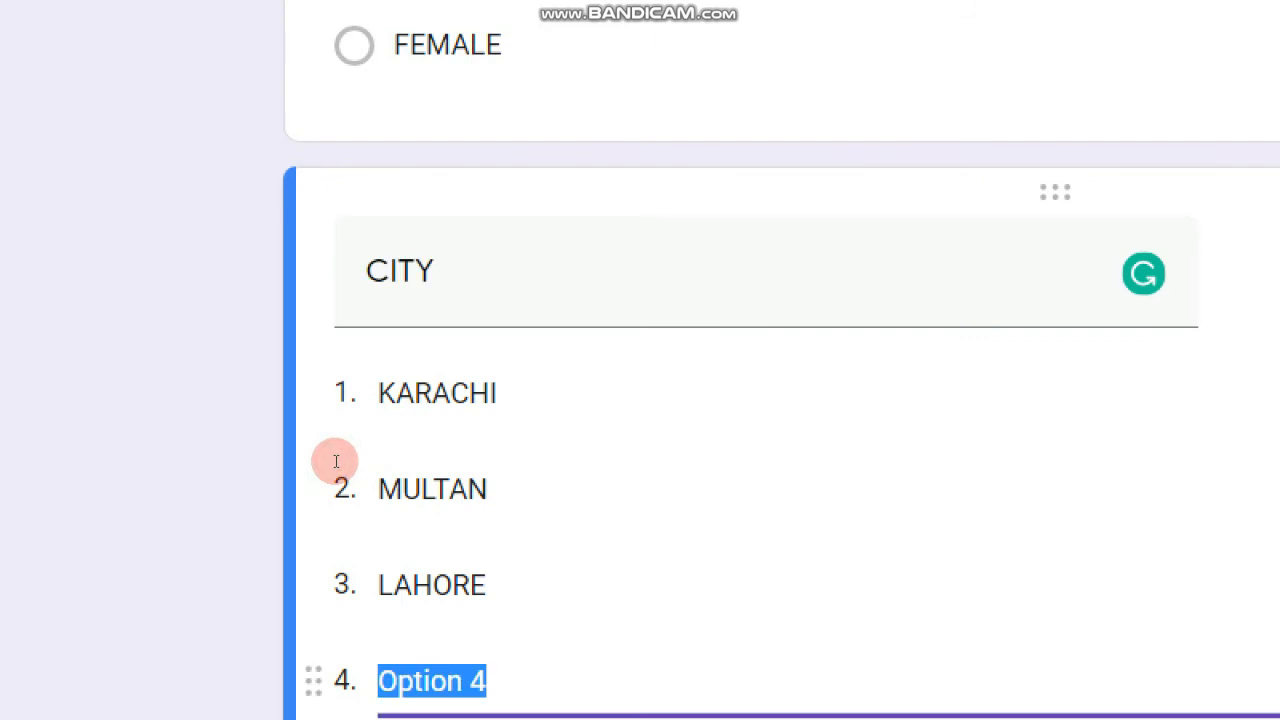
pyautogui.write('I')
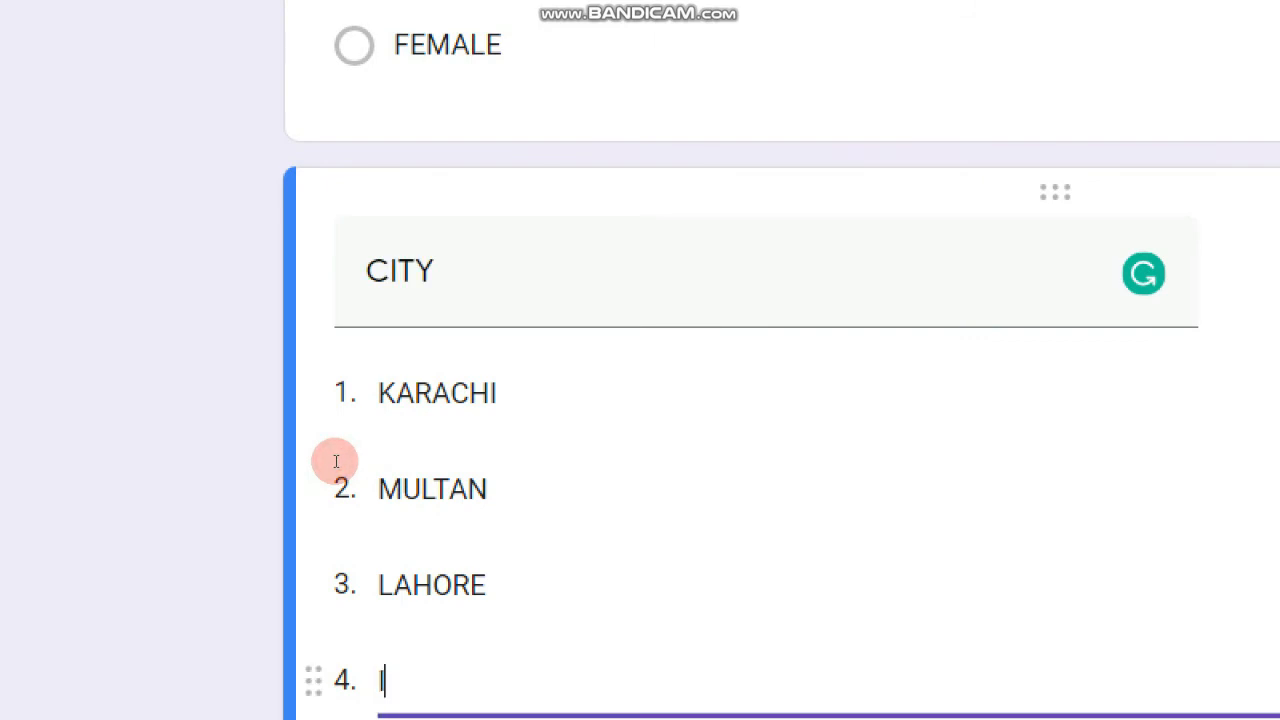
pyautogui.write('SLAMABAD')
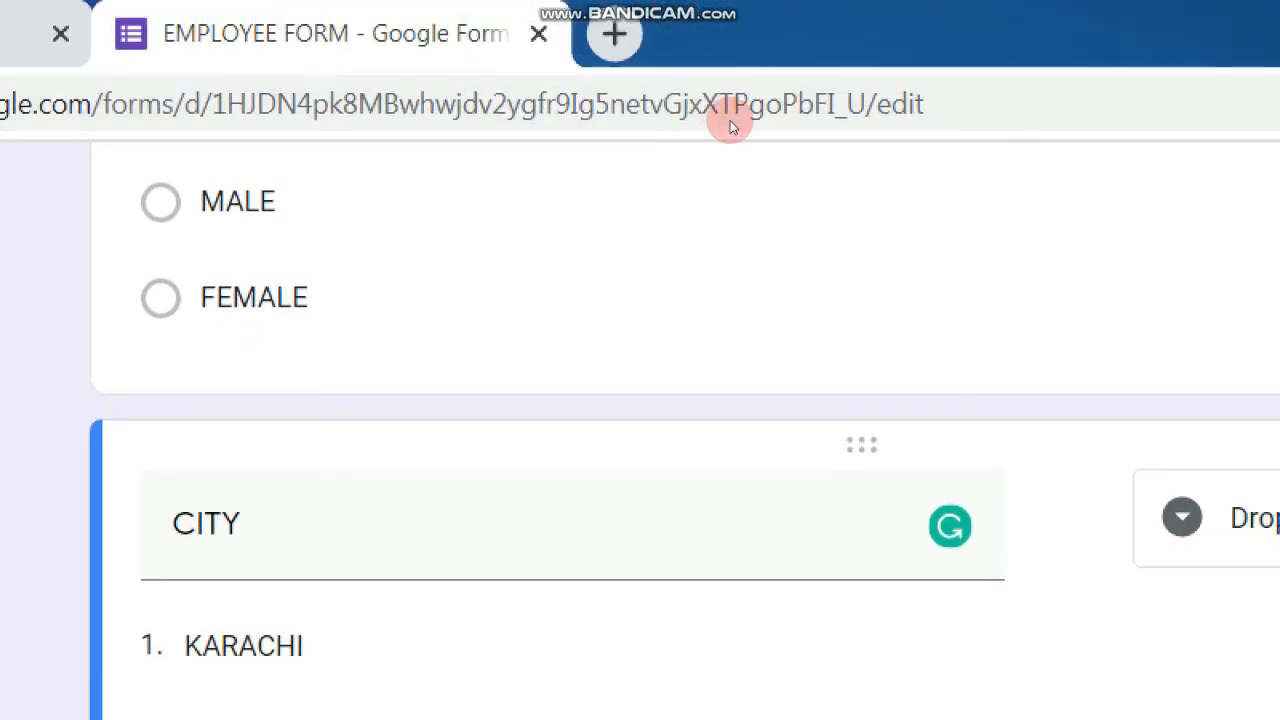
# Step: Open the preview of the employee form to check how respondents see it
pyautogui.scroll(7, 735, 122)
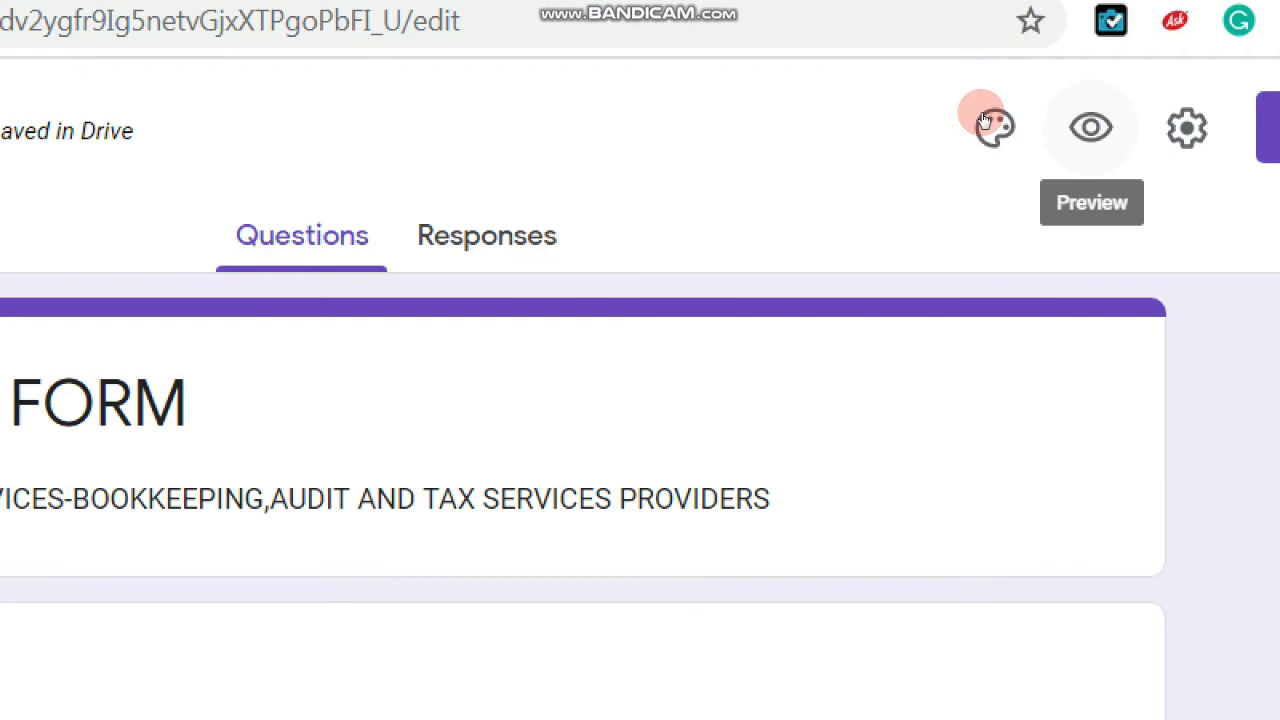
pyautogui.click(1091, 127)
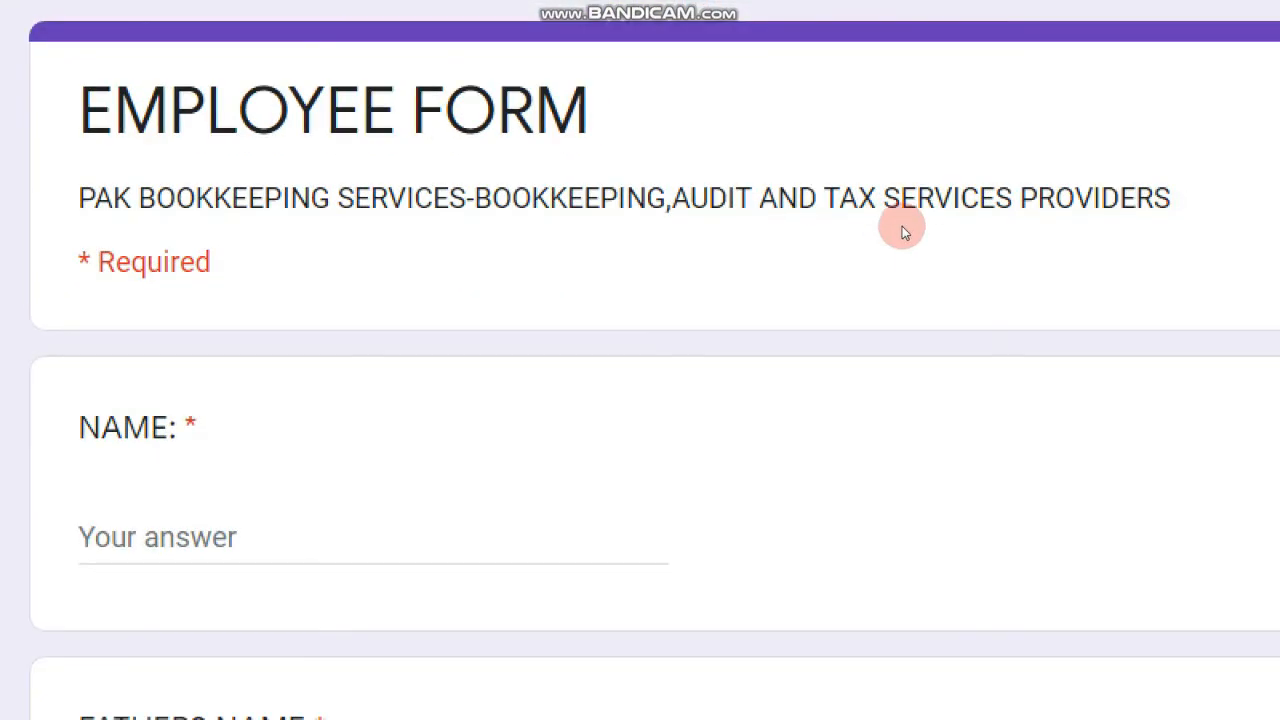
# Step: Review the form's title and description in the preview, and check the required NAME question by leaving it blank
pyautogui.doubleClick(467, 125)
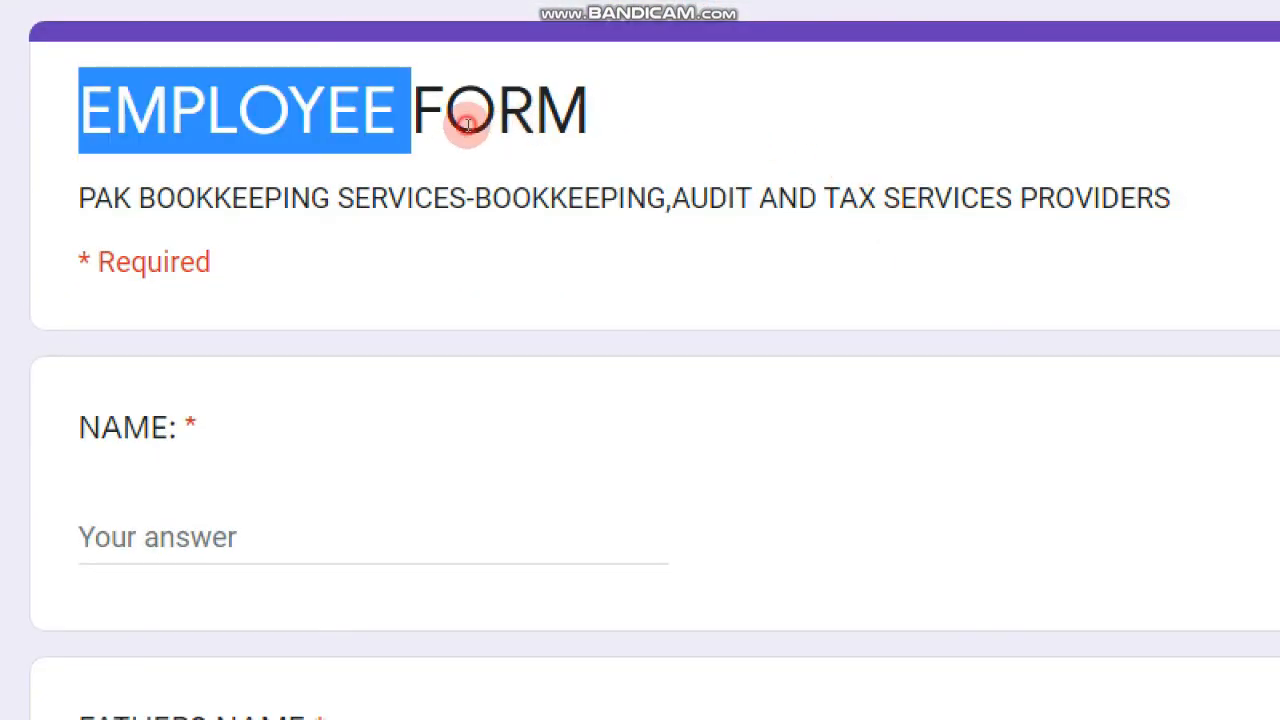
pyautogui.doubleClick(384, 224)
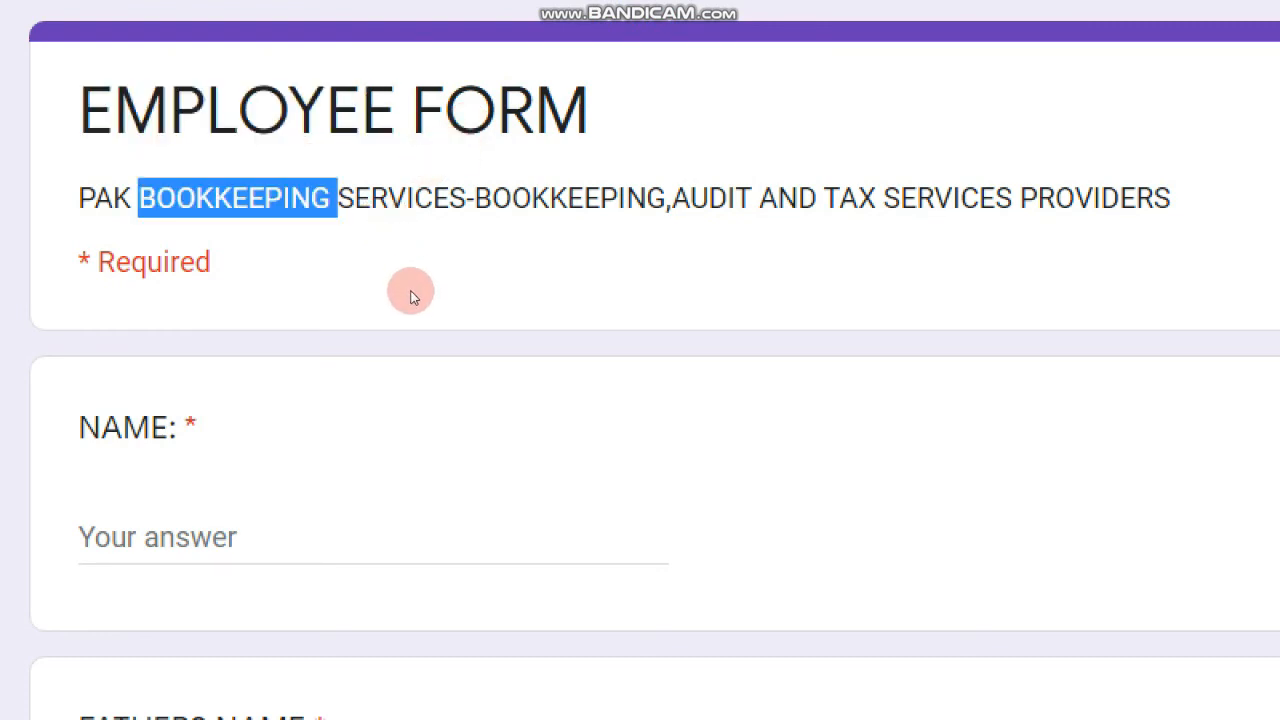
pyautogui.click(406, 337)
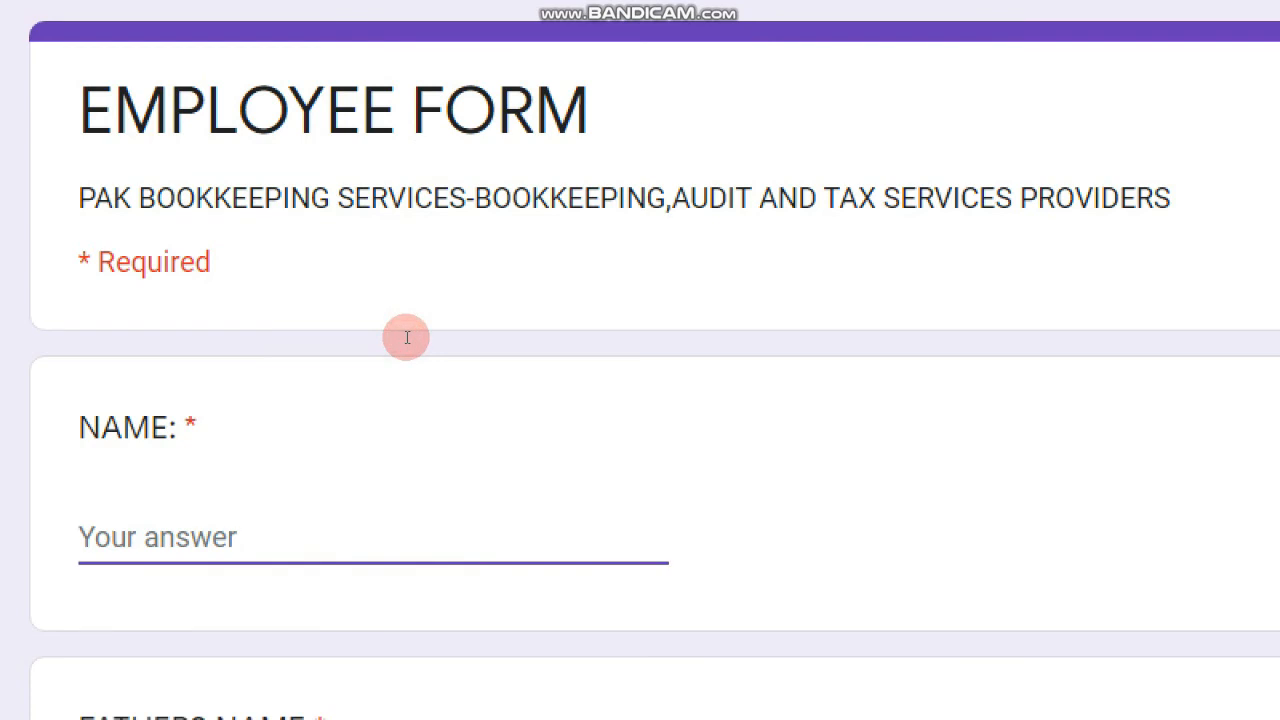
pyautogui.scroll(-2, 406, 471)
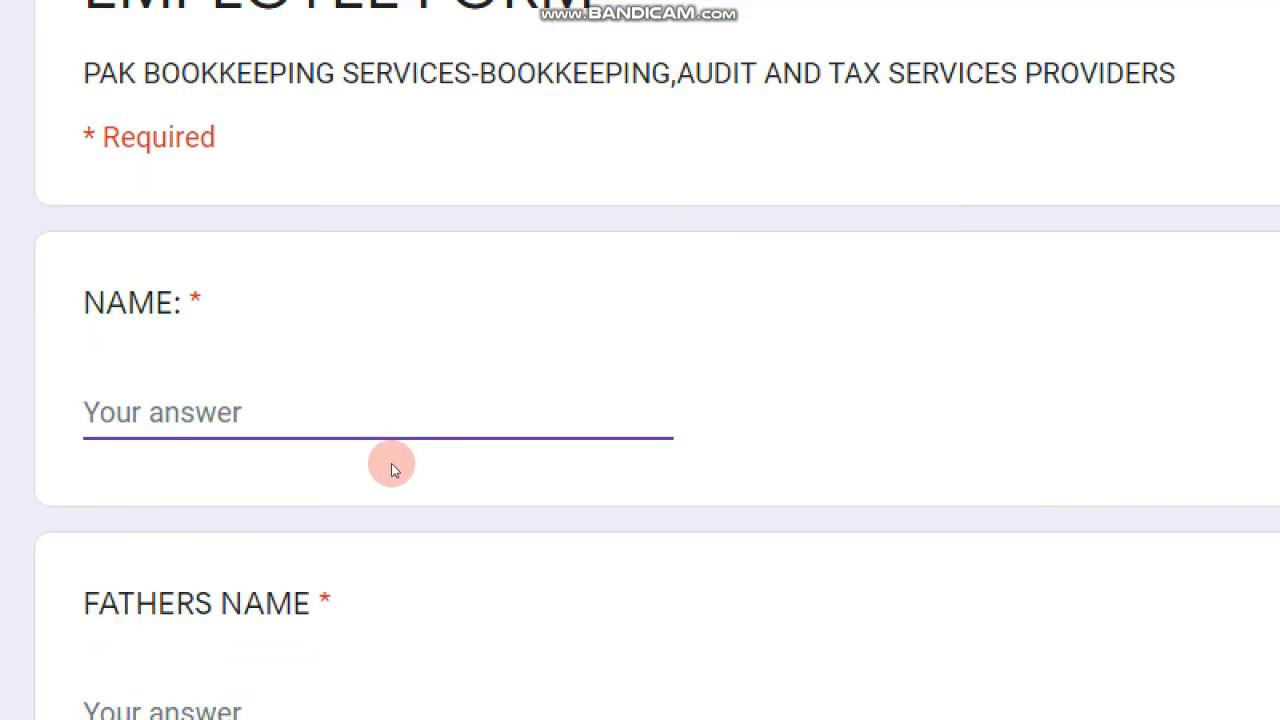
pyautogui.scroll(-1, 391, 463)
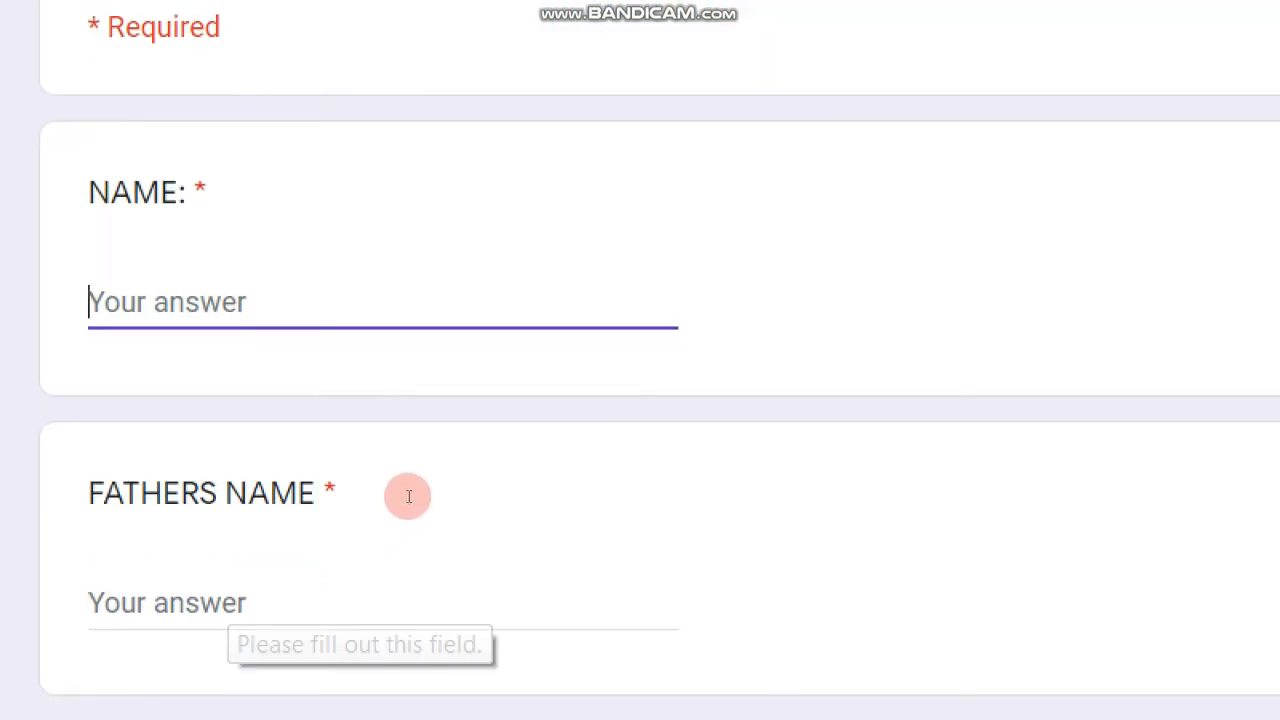
pyautogui.click(408, 497)
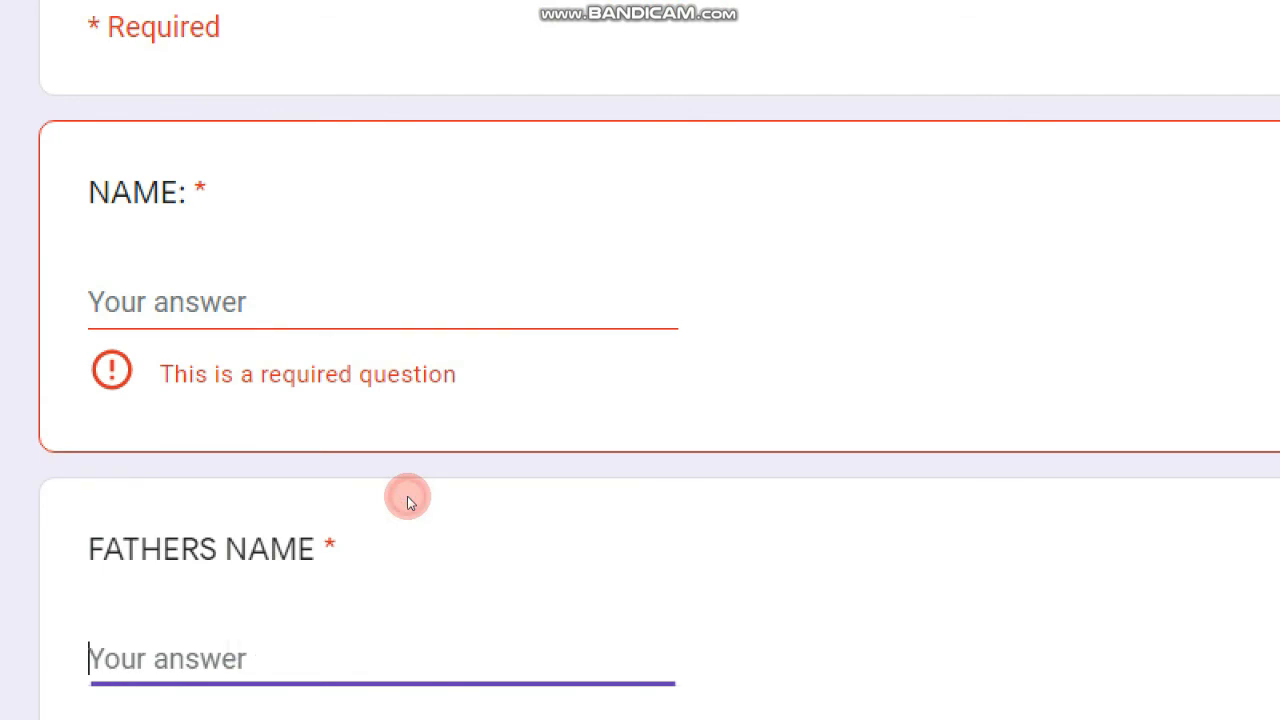
# Step: Fill in the employee's name and the father's name in the two required short-answer questions
pyautogui.click(390, 343)
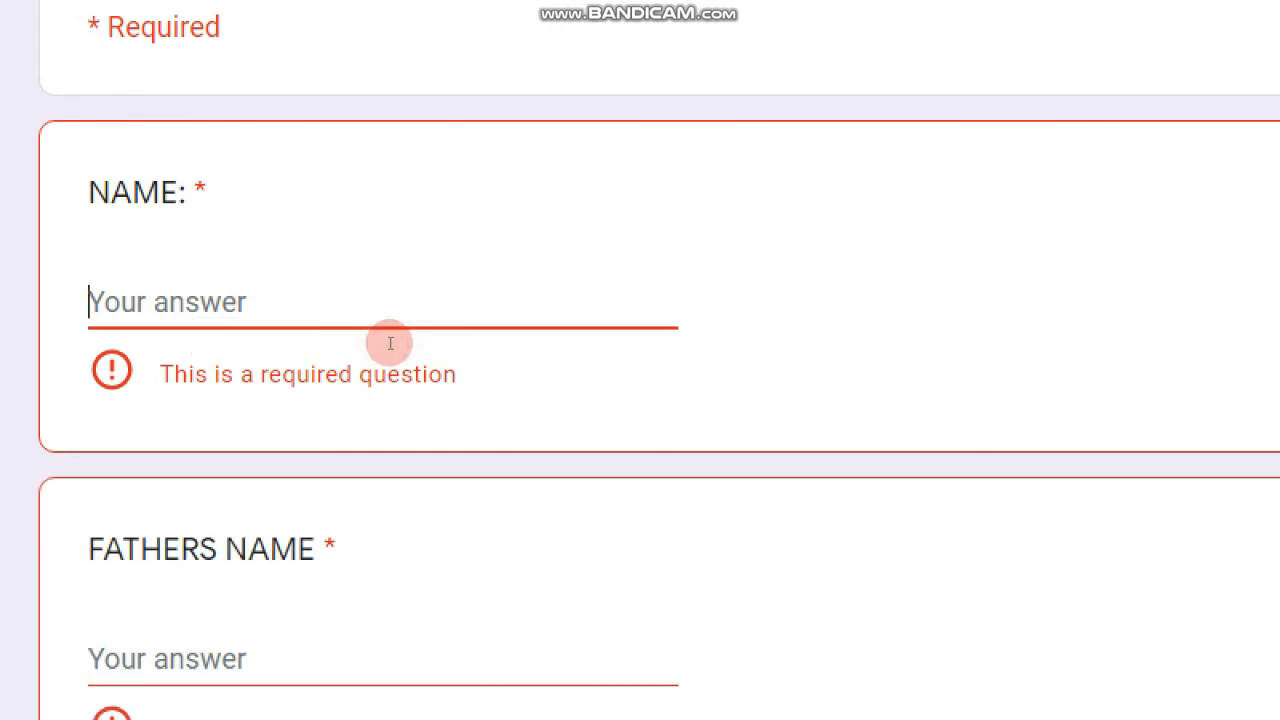
pyautogui.write('NASIR')
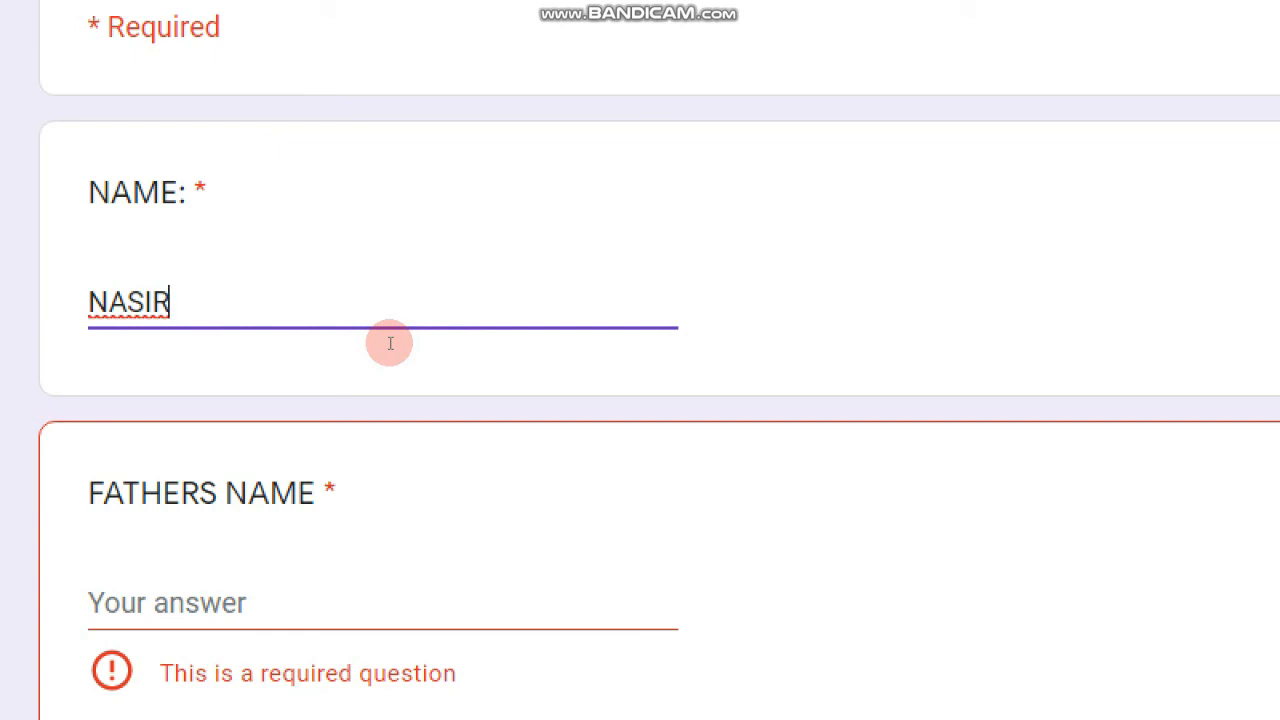
pyautogui.press('Tab')
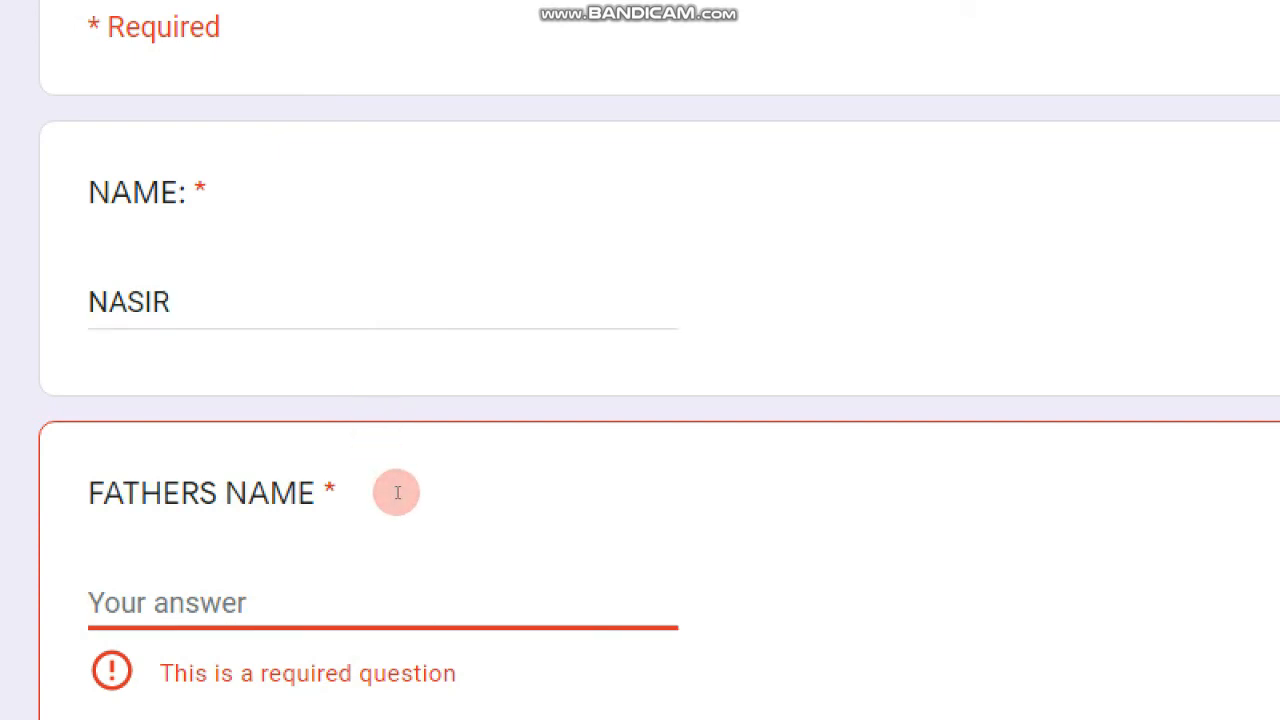
pyautogui.write('AZHAR')
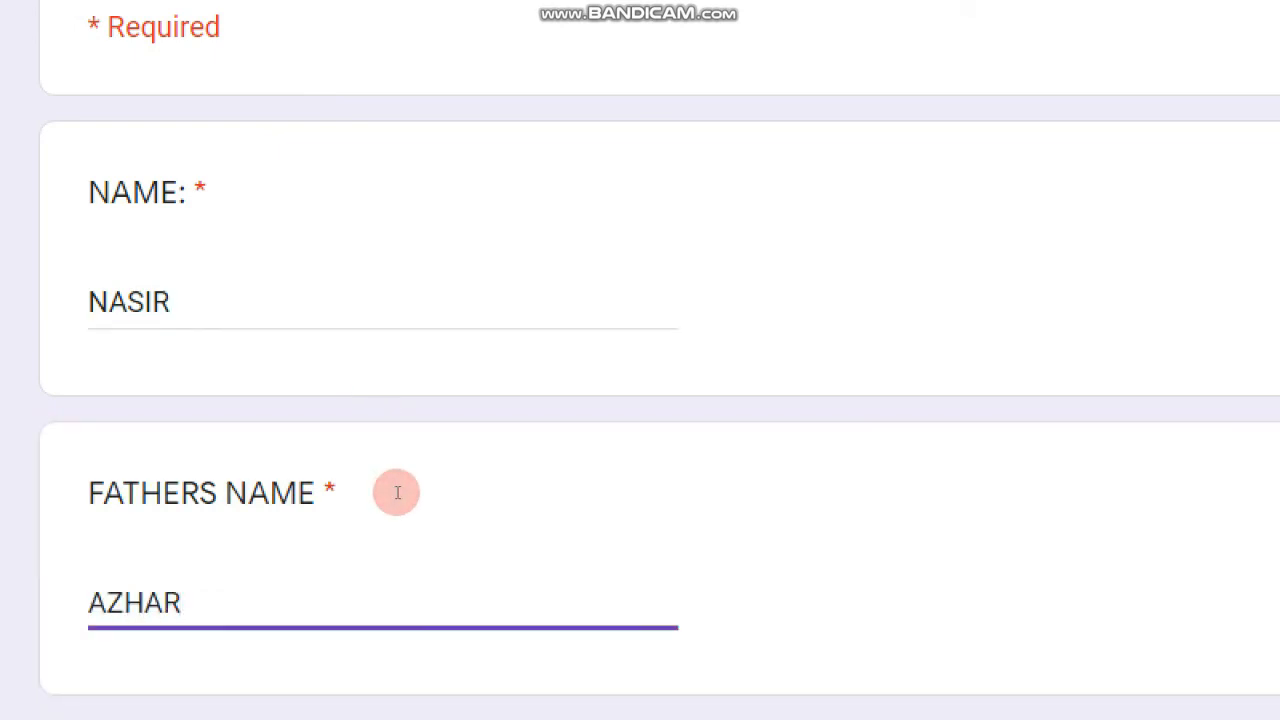
# Step: Answer the DATE OF BIRTH question by picking a date from its calendar
pyautogui.scroll(-2, 398, 493)
pyautogui.scroll(-2, 398, 493)
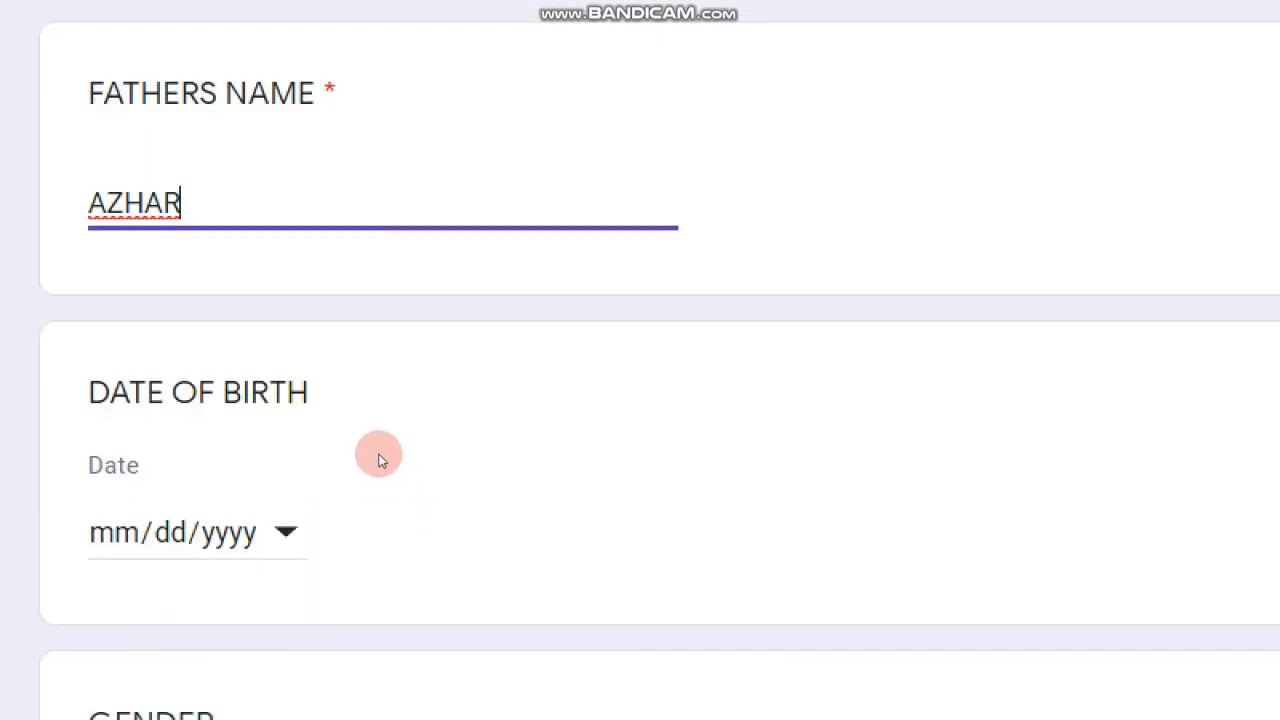
pyautogui.press('Tab')
pyautogui.hotkey('alt', 'Down')
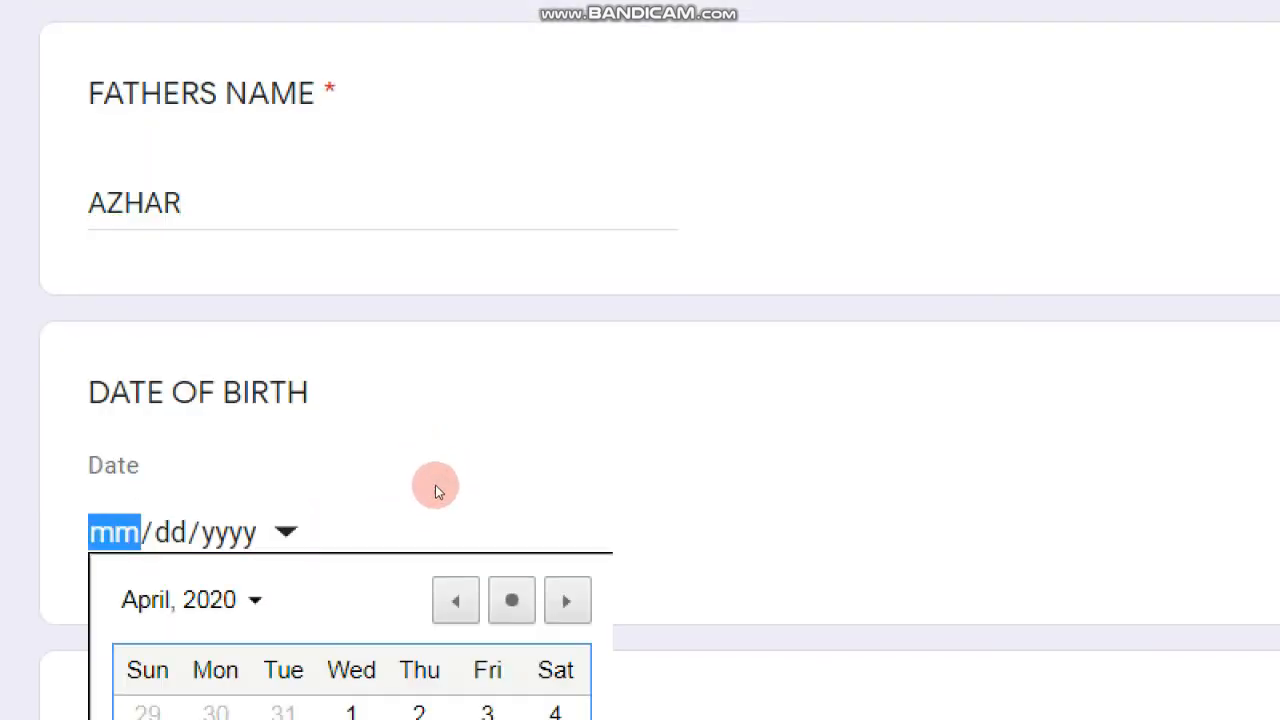
pyautogui.scroll(-2, 437, 488)
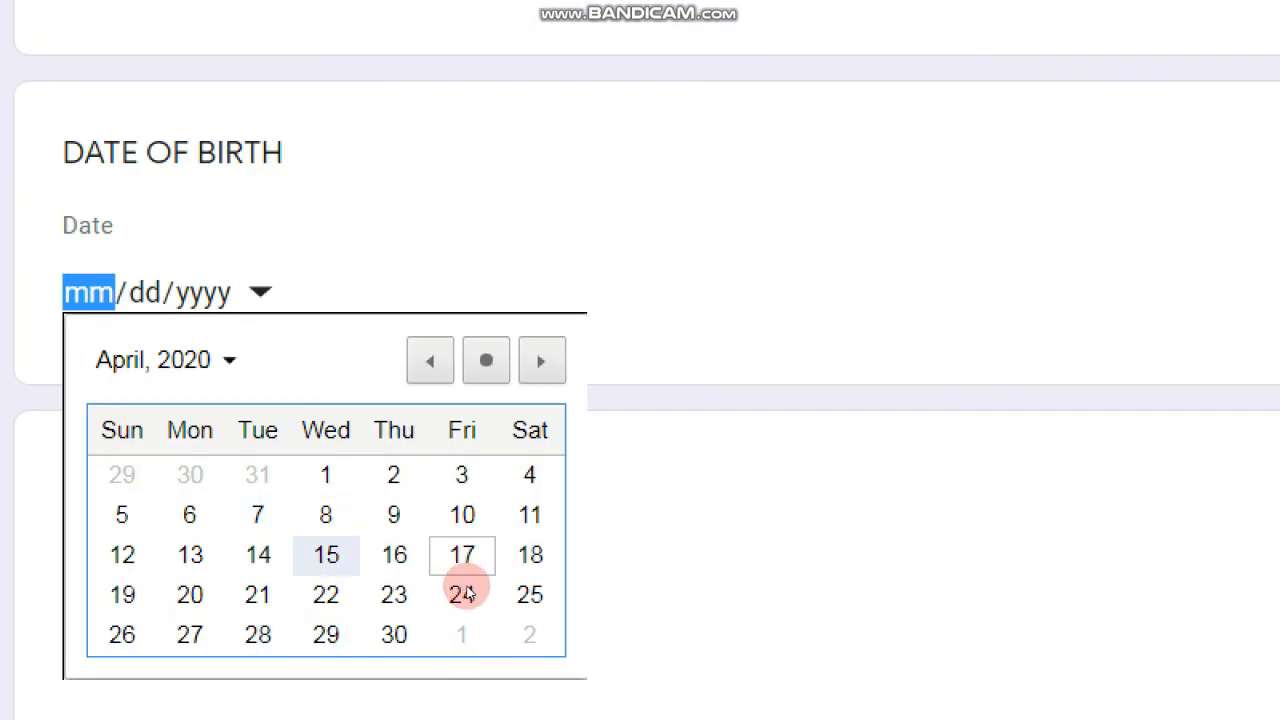
pyautogui.press('Return')
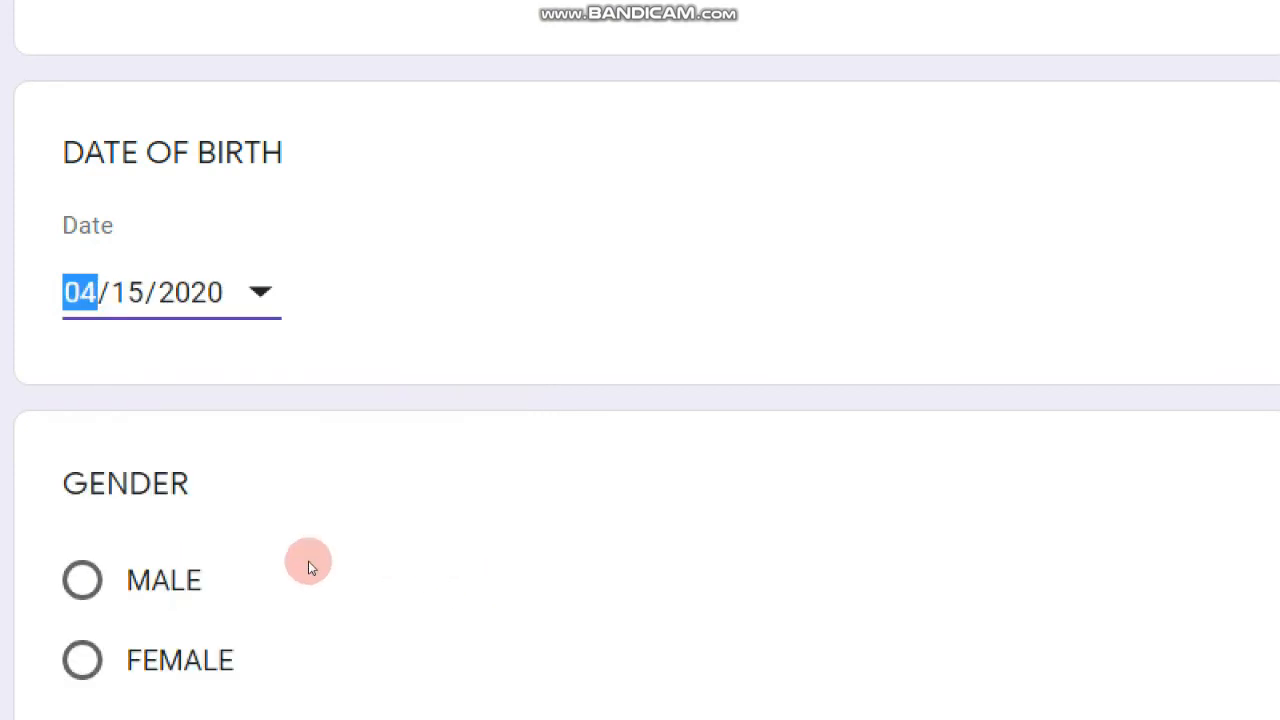
# Step: Answer the GENDER question with MALE and choose an option for the CITY question
pyautogui.click(159, 538)
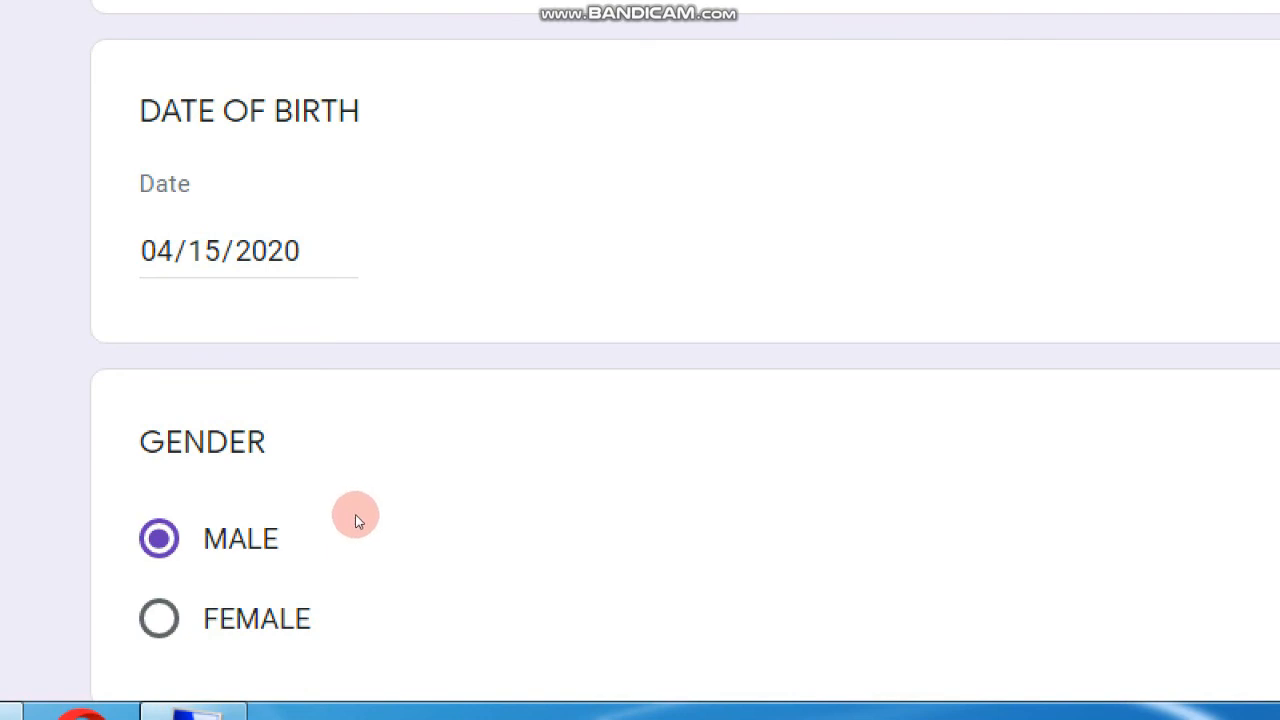
pyautogui.scroll(-2, 359, 517)
pyautogui.scroll(-4, 380, 583)
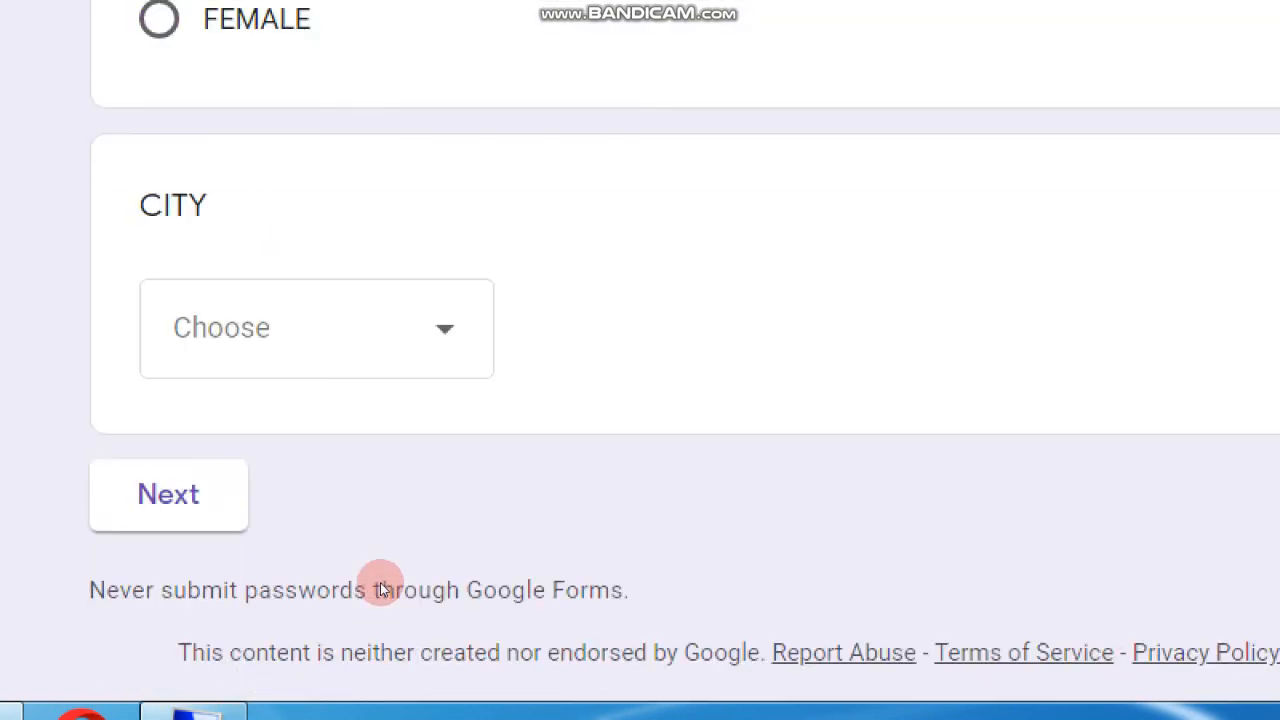
pyautogui.click(415, 496)
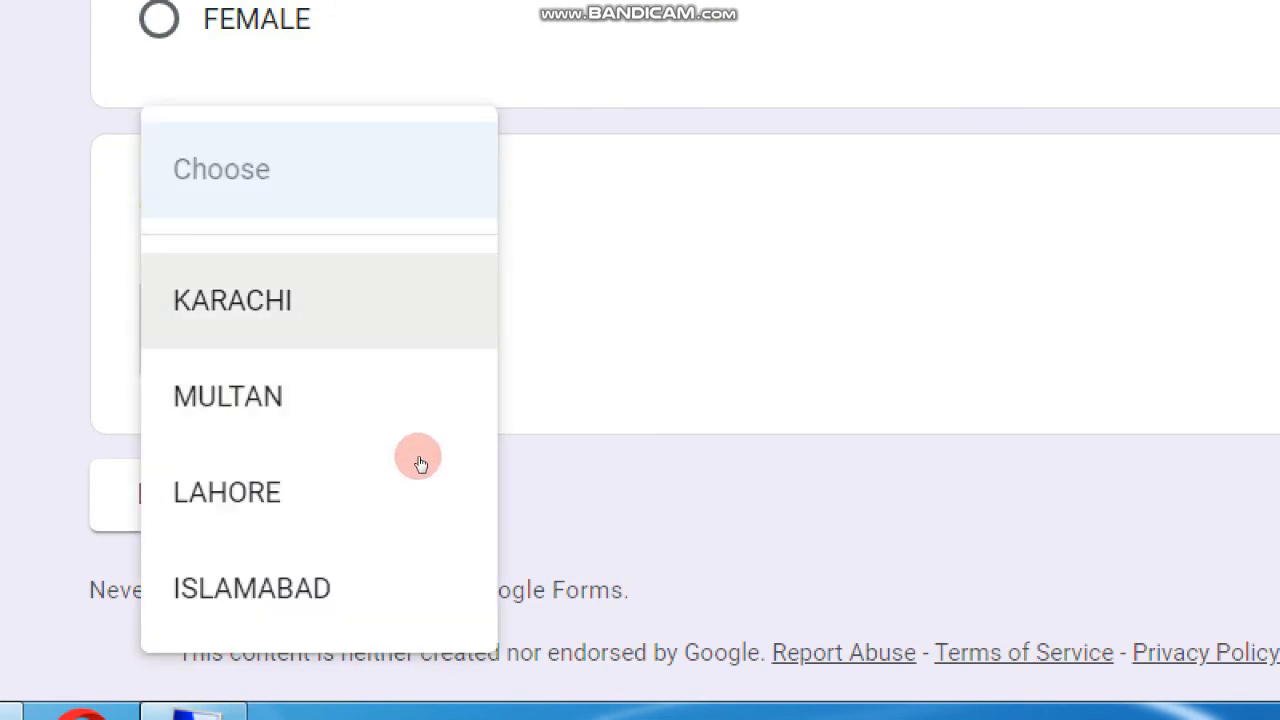
pyautogui.press('Up')
pyautogui.press('Return')
# Step: Review the filled-in answers across the employee form and dismiss the Windows color scheme prompt without choosing an option
pyautogui.scroll(6, 641, 407)
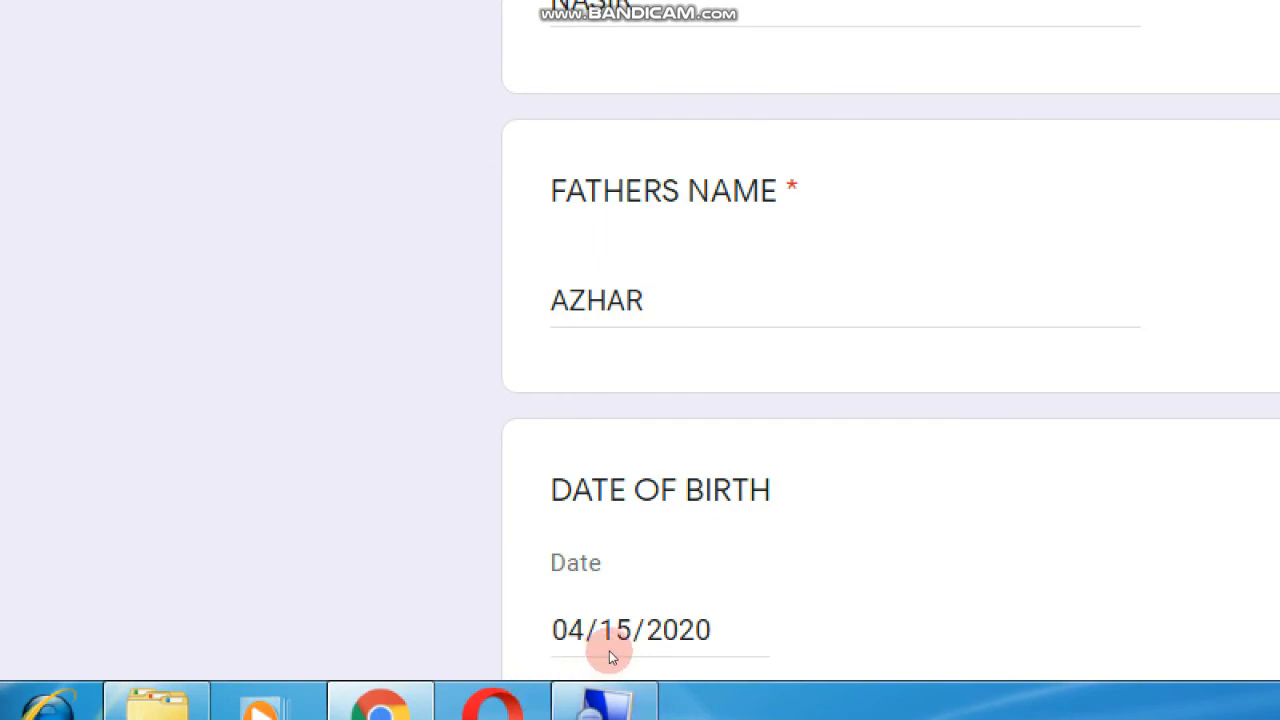
pyautogui.scroll(-3, 640, 600)
pyautogui.scroll(4, 680, 524)
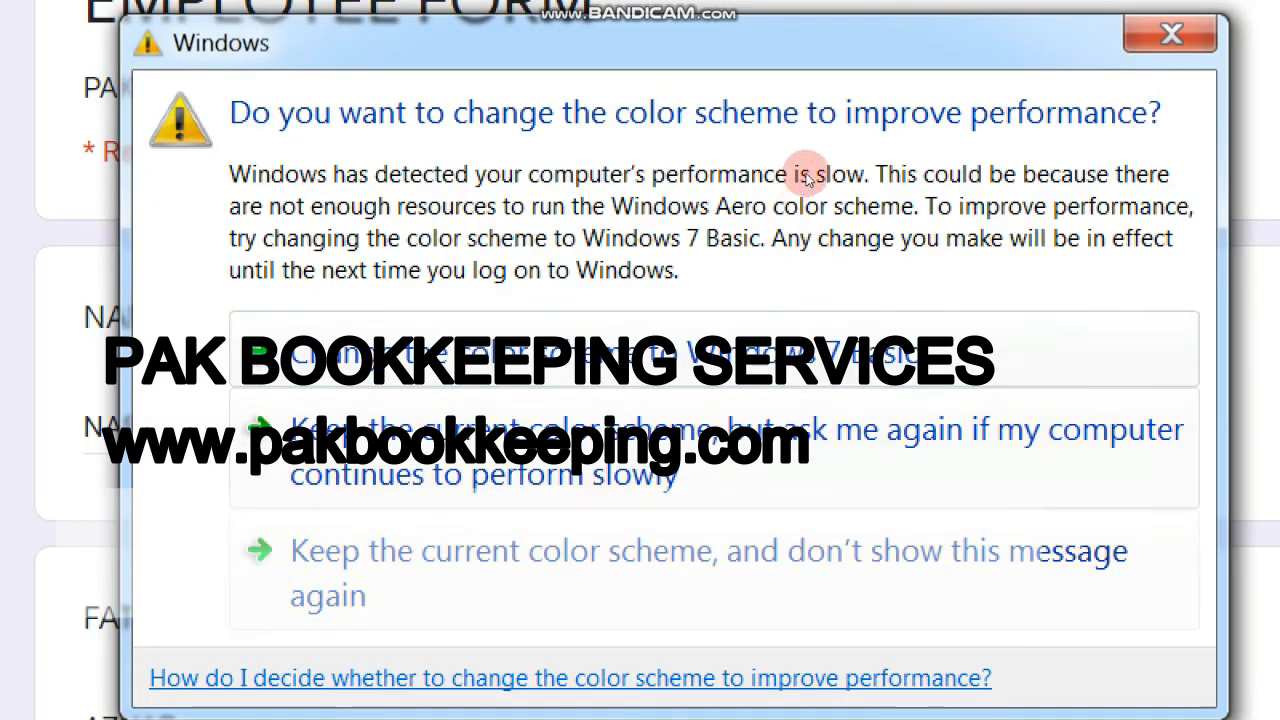
pyautogui.click(1170, 35)
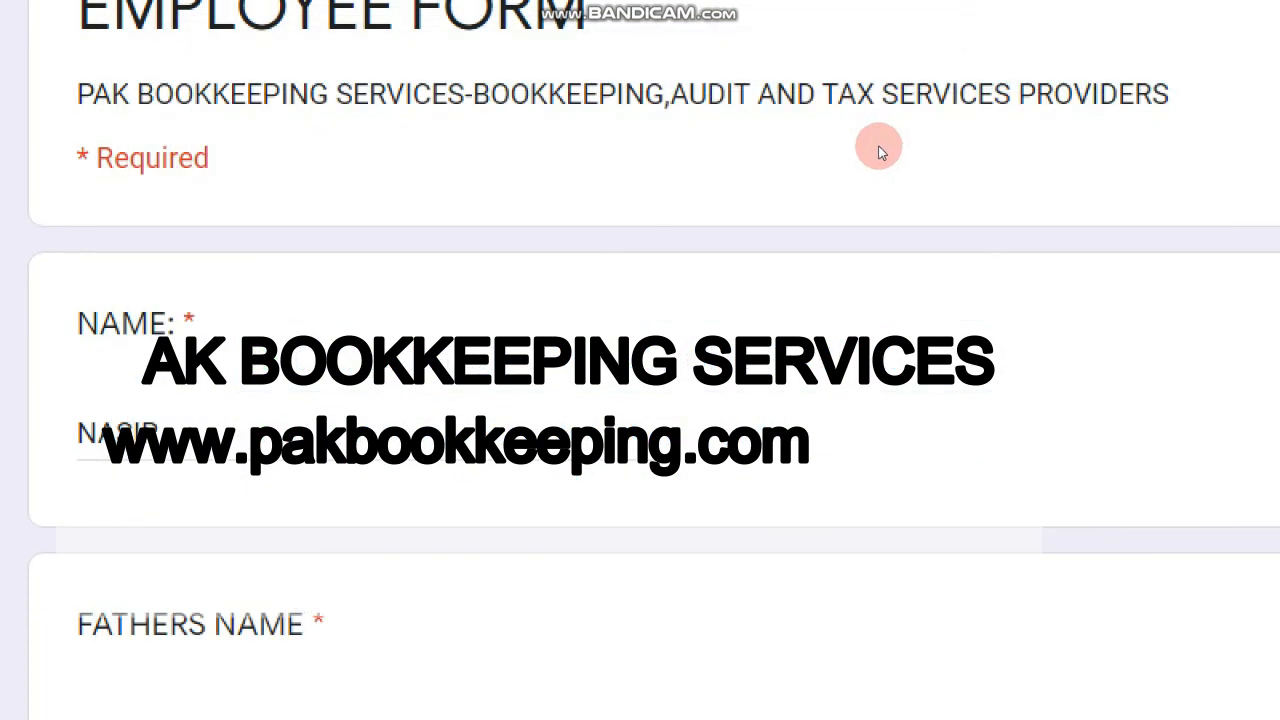